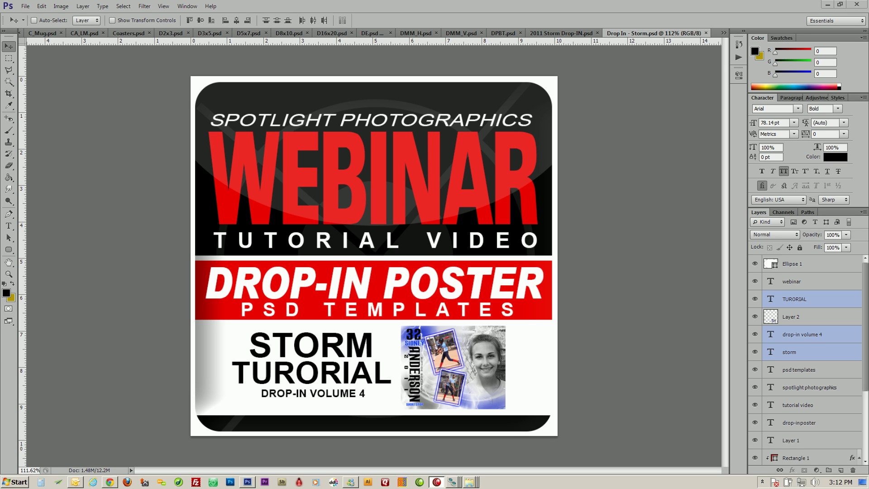
Step: Switch to the 2011 Storm Drop-IN.psd document and select the large portrait's layer, Layer 8
left_click(575, 34)
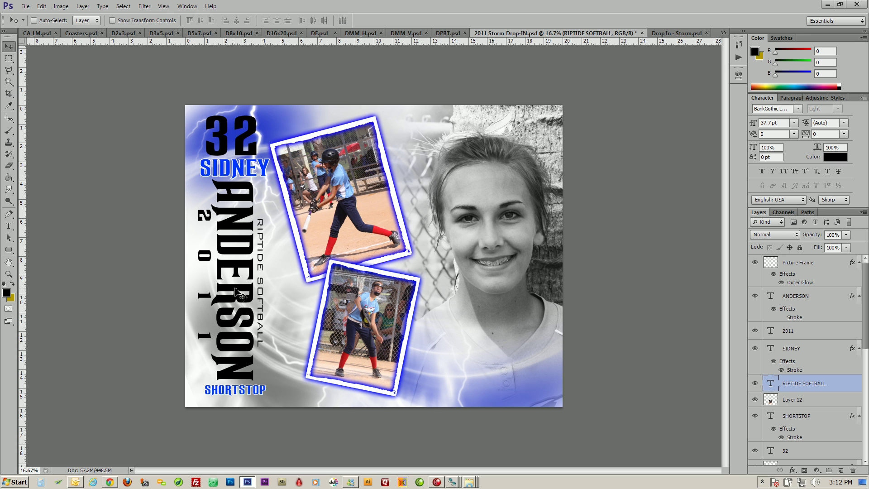
right_click(494, 199)
left_click(517, 213)
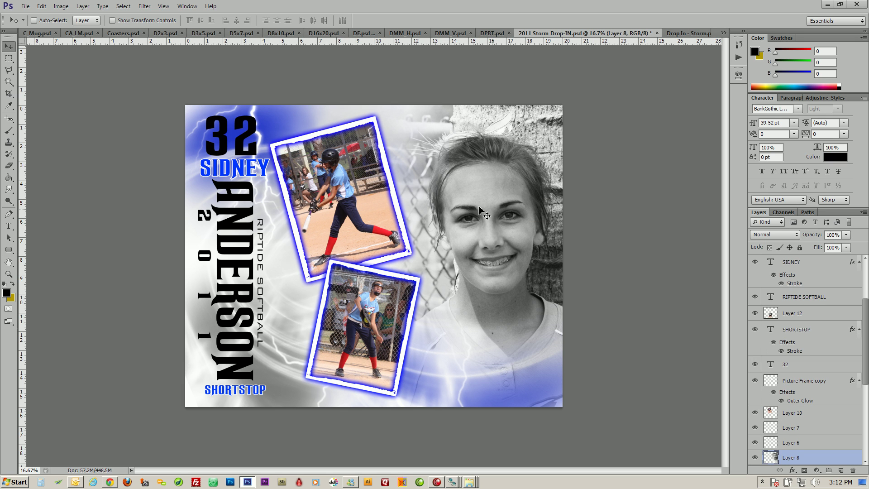
scroll(813, 401, "down", 3)
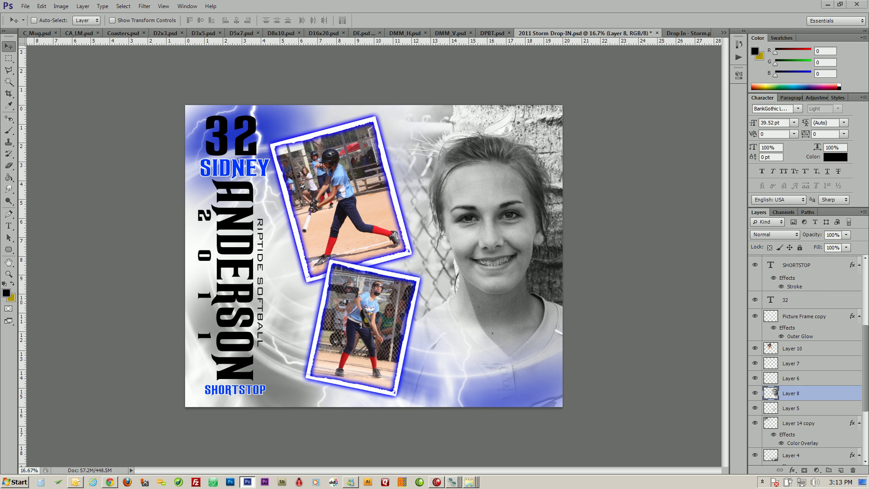
Step: Place the IMG_9402 photo directly above Layer 8, positioned over the large portrait, and clip it to Layer 8
key("ctrl+t")
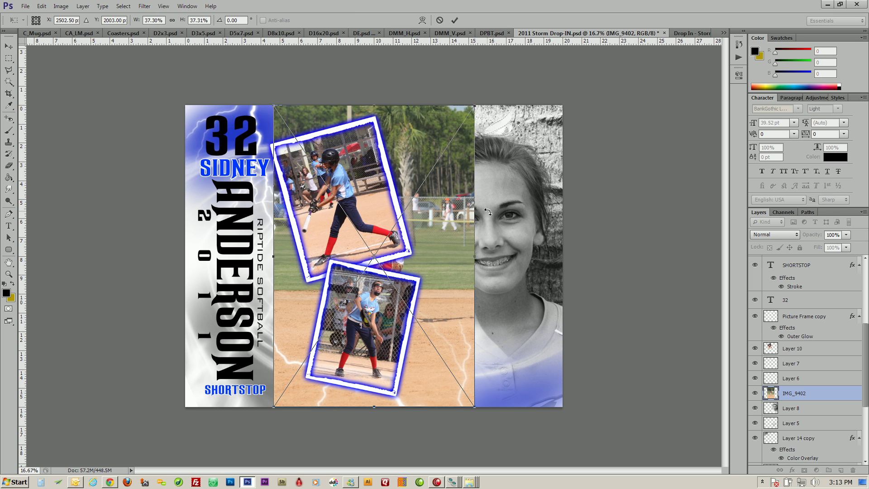
left_click_drag(434, 144, 521, 142)
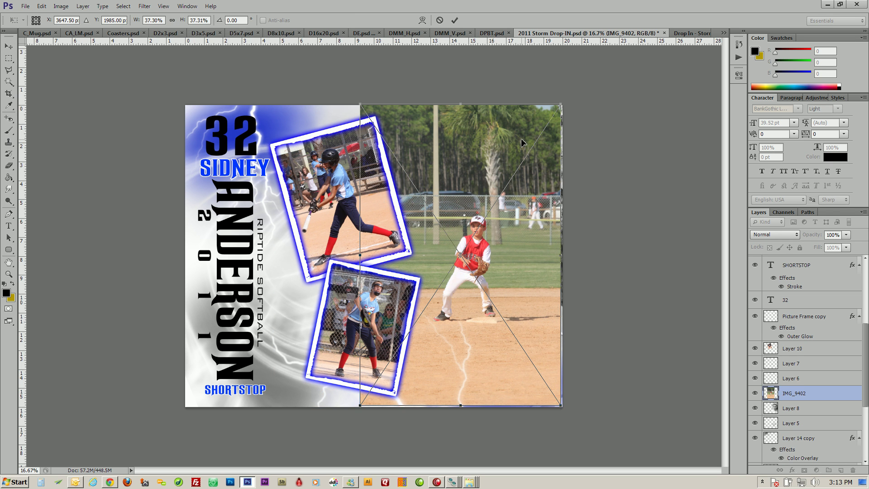
left_click(454, 20)
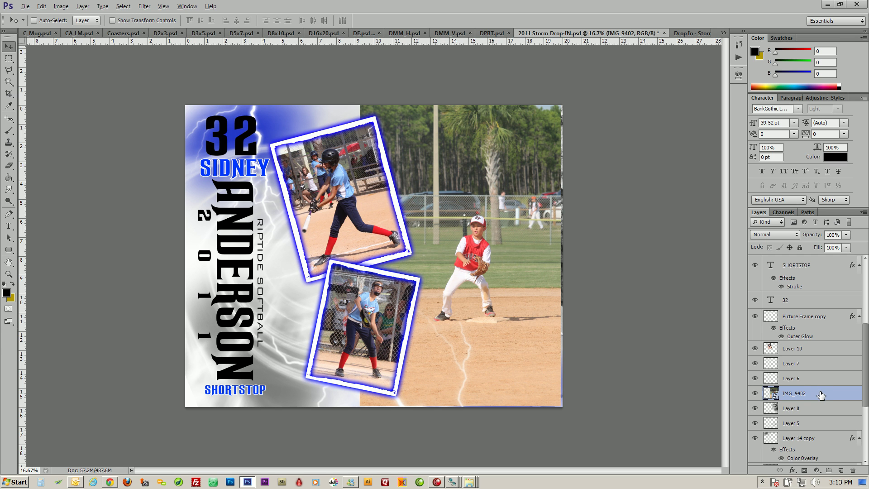
mouse_move(820, 399)
left_mouse_down()
mouse_move(825, 386)
mouse_move(822, 402)
left_mouse_up()
left_click_drag(834, 400, 827, 397)
left_click(828, 398, "alt")
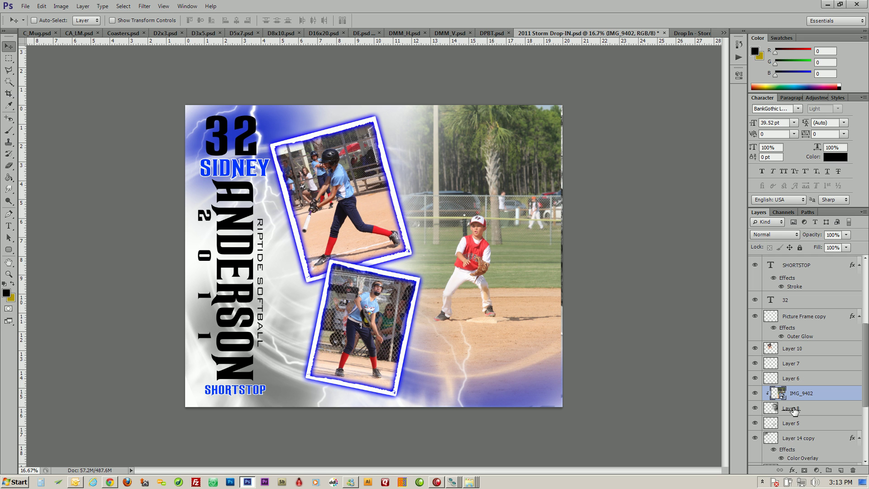
Step: Scale the clipped IMG_9402 photo to about 150% and position the player's upper body in the large portrait area
right_click(509, 218)
left_click(522, 222)
key("ctrl+t")
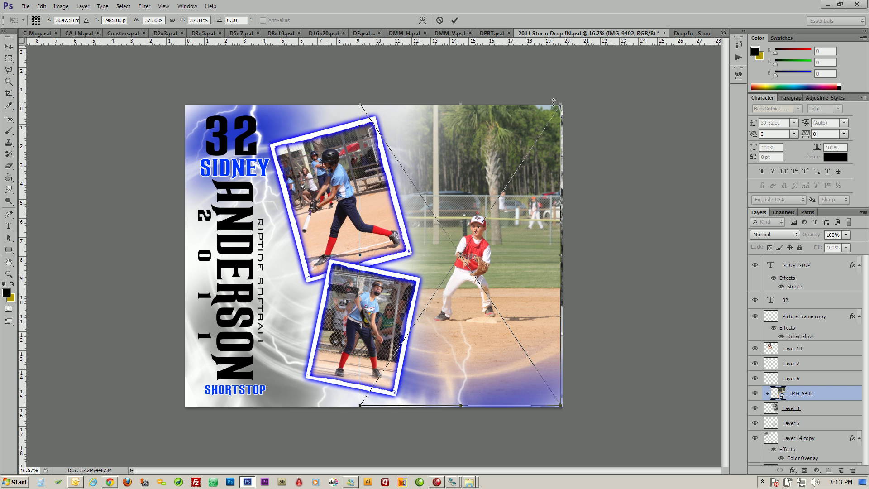
left_click_drag(562, 106, 579, 164)
key("ctrl+minus")
key("ctrl+minus")
key("ctrl+minus")
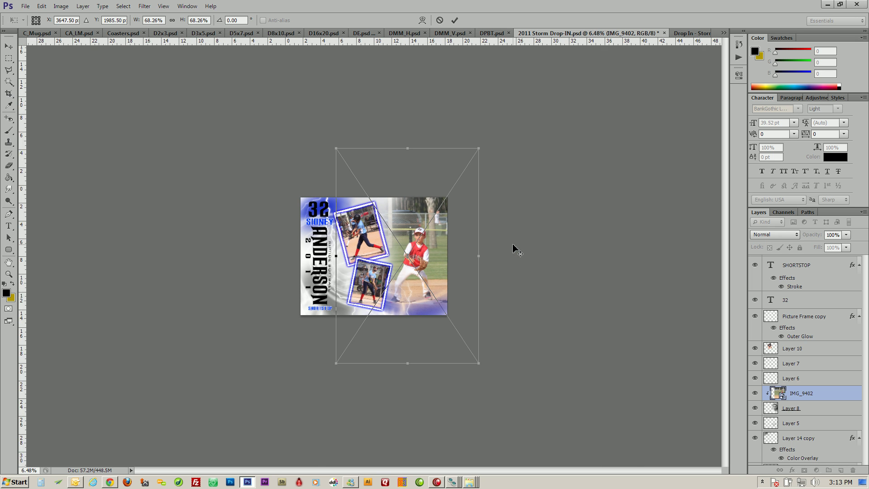
left_click_drag(481, 149, 553, 39)
left_click_drag(492, 235, 479, 241)
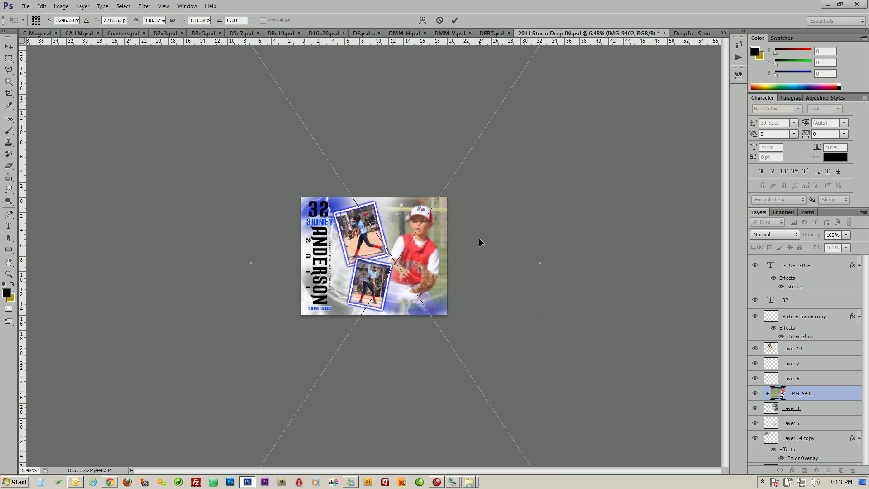
key("ctrl+plus")
key("ctrl+minus")
left_click_drag(522, 83, 523, 69)
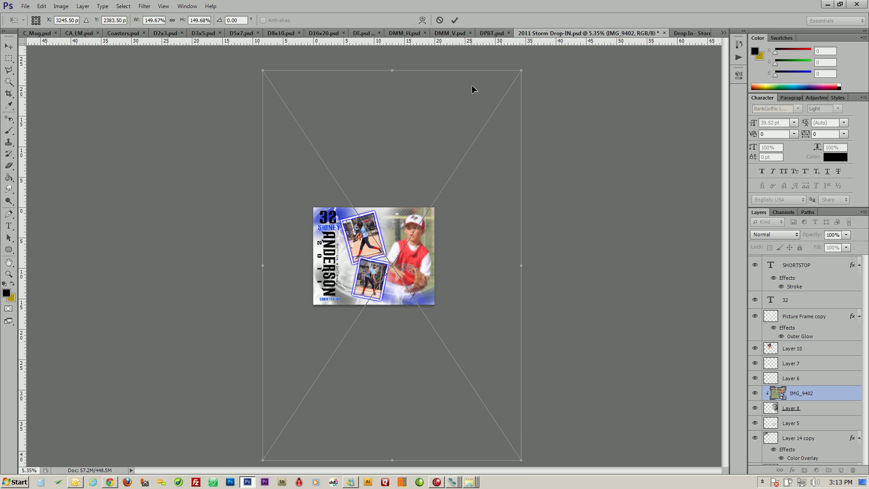
left_click(456, 21)
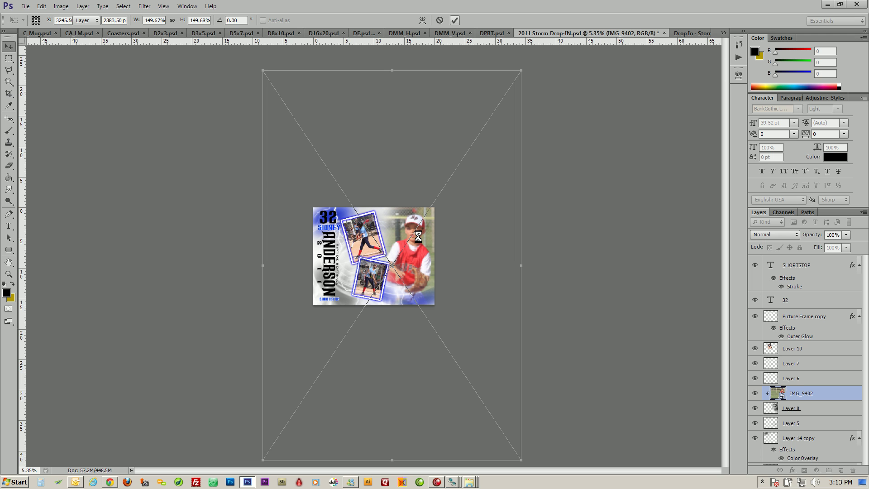
Step: Rasterize the IMG_9402 layer and desaturate it to black and white
scroll(412, 257, "up", 5)
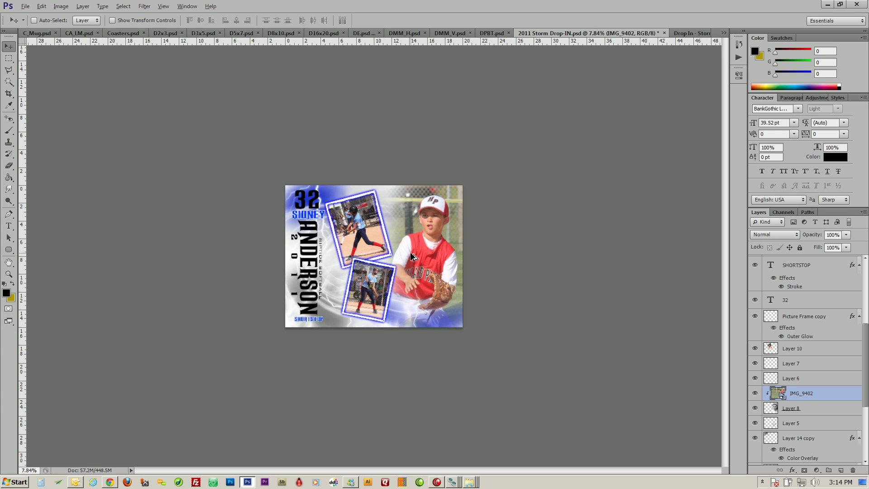
scroll(412, 256, "up", 2)
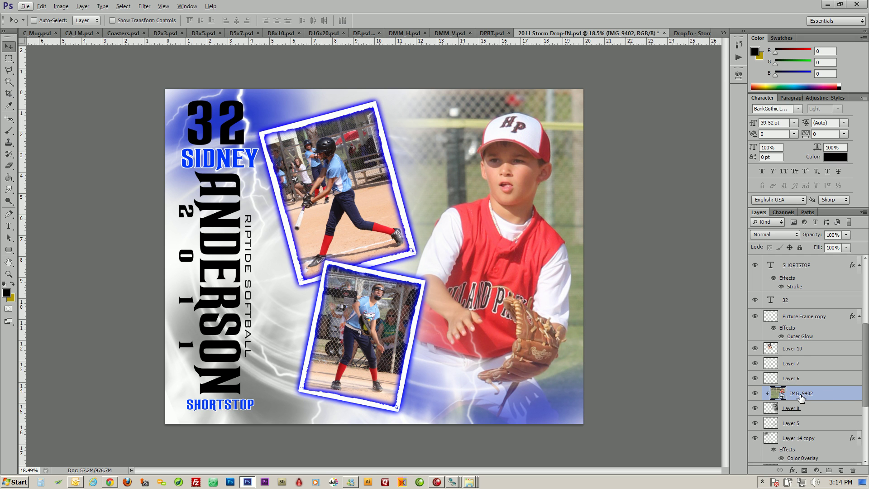
right_click(823, 397)
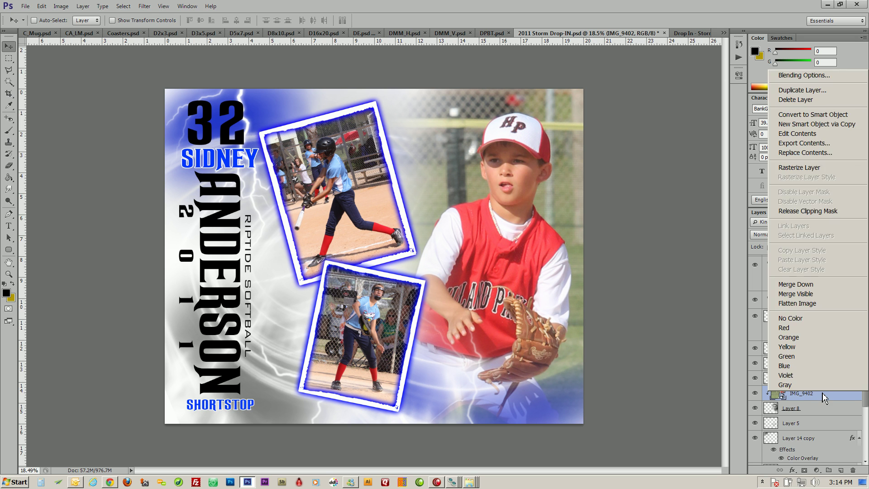
left_click(792, 171)
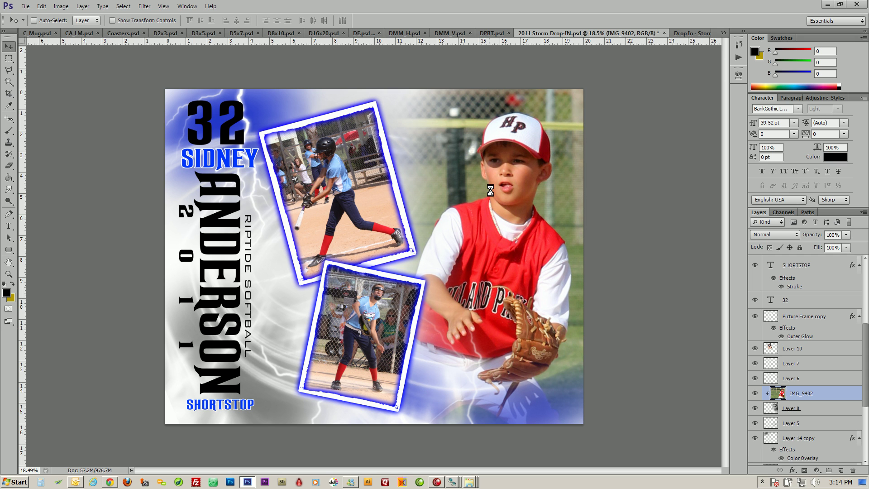
key("ctrl+shift+u")
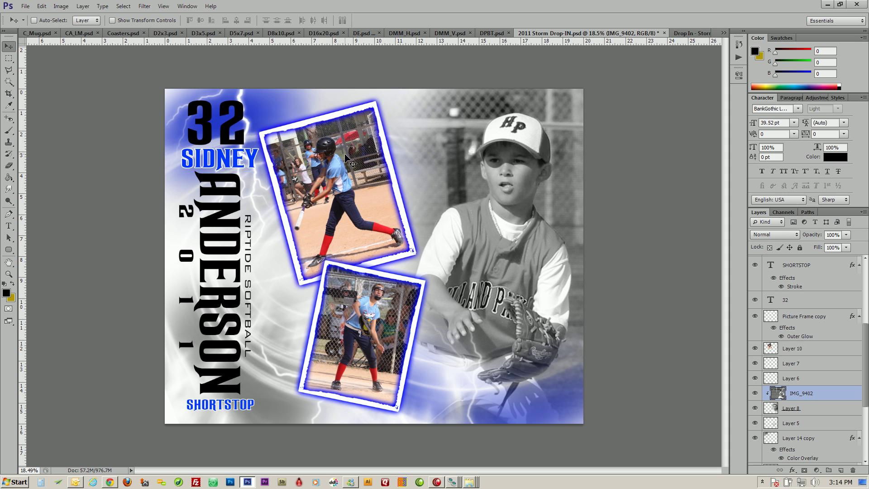
Step: Place the IMG_9373 photo directly above Layer 10, the upper framed picture, and clip it to that layer
right_click(346, 177)
left_click(358, 176)
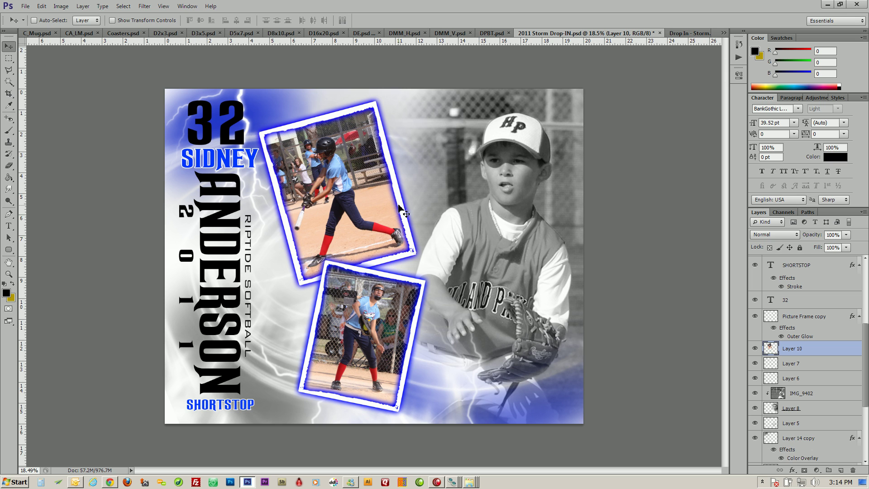
key("ctrl+t")
left_click(455, 20)
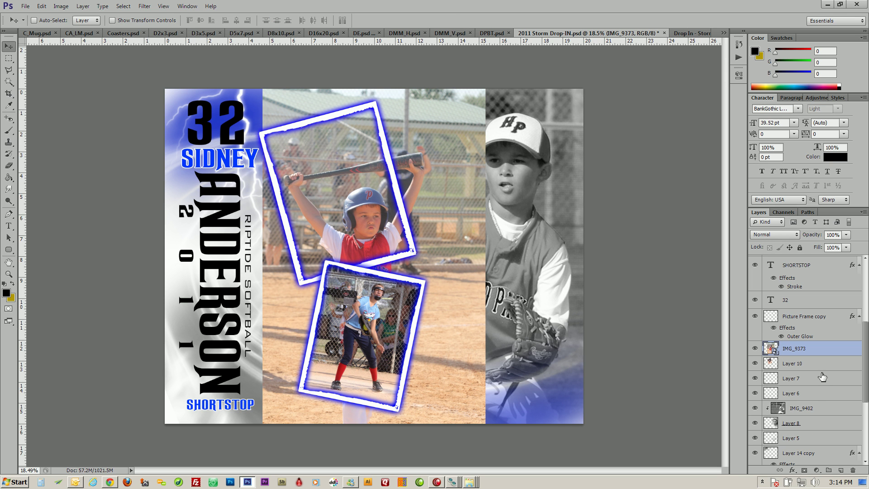
left_click_drag(833, 349, 833, 353)
left_click(833, 353, "alt")
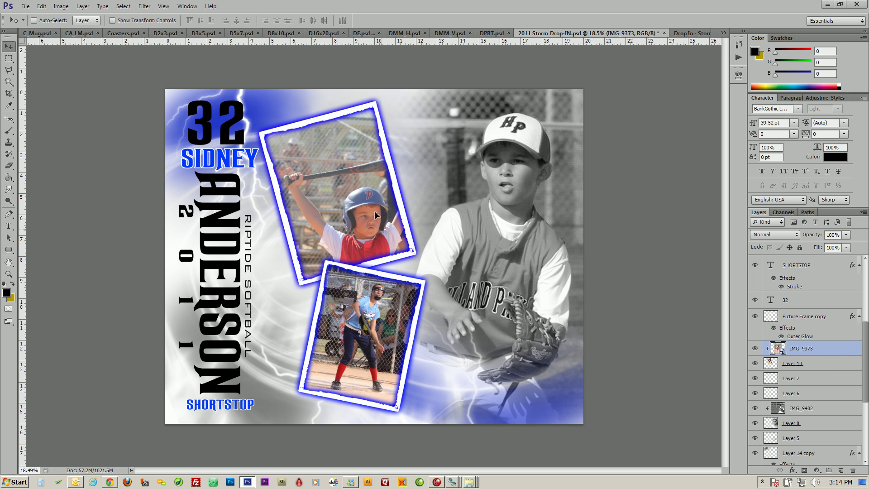
Step: Scale IMG_9373 to about 27%, rotate it about -12.6°, and position the batter inside the upper frame
left_click_drag(375, 215, 358, 184)
key("ctrl+t")
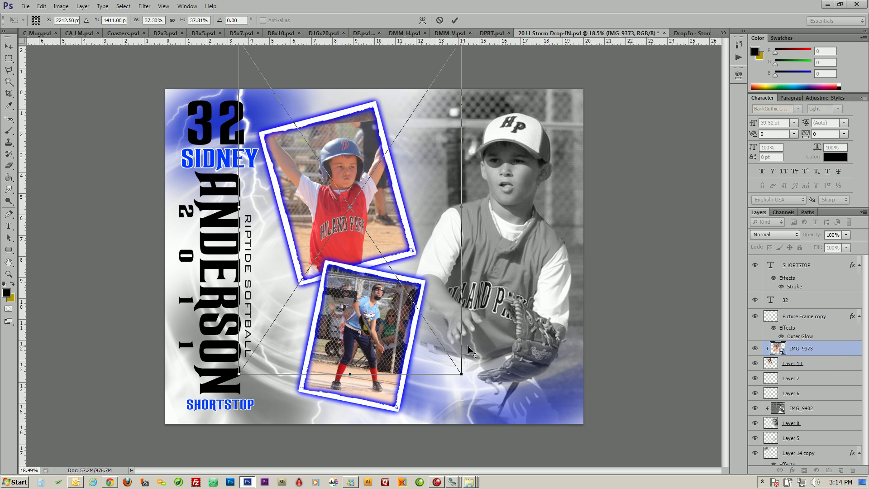
left_click_drag(465, 375, 437, 328)
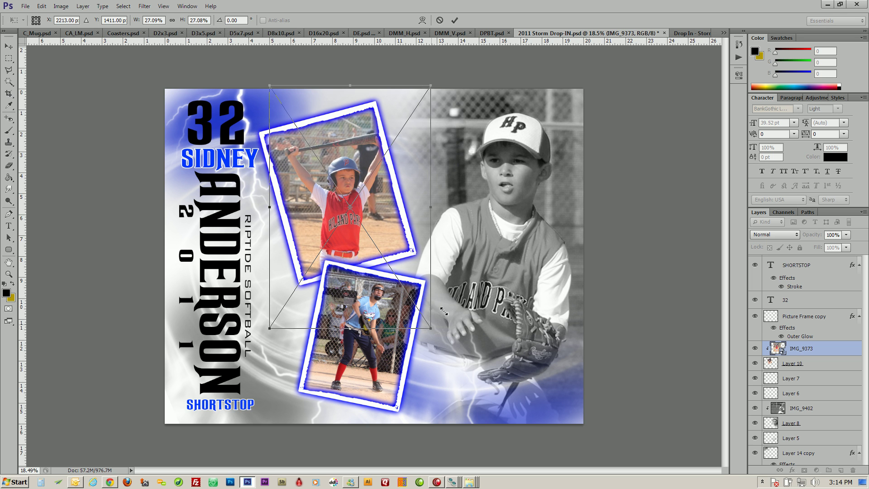
left_click_drag(459, 235, 462, 211)
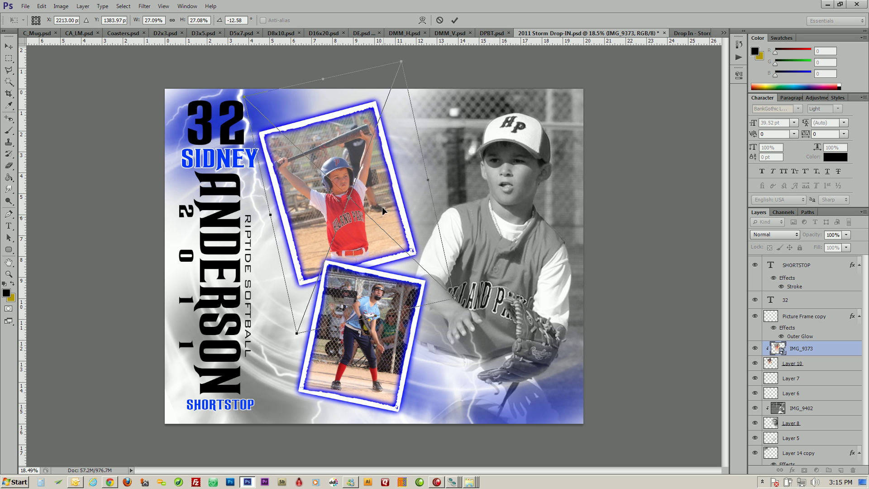
left_click_drag(385, 221, 384, 211)
left_click(454, 20)
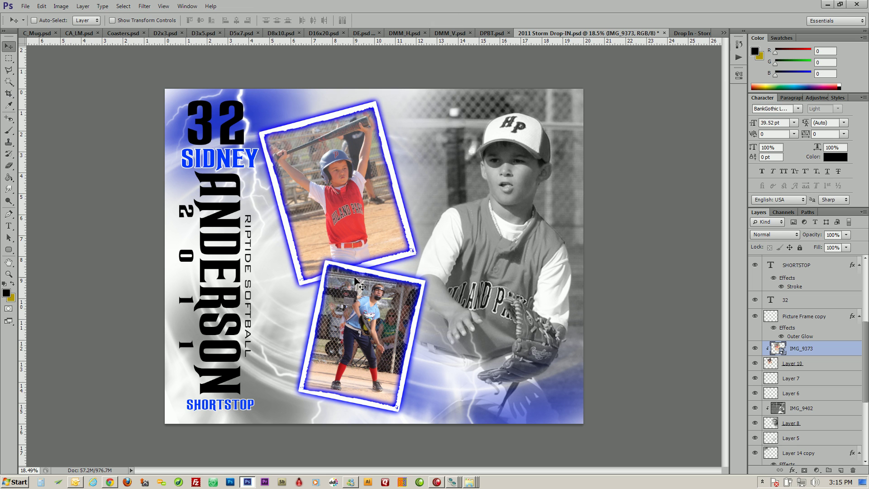
Step: Place the IMG_9234 photo directly above Layer 12, the lower framed picture, and clip it to that layer
key("ctrl+v")
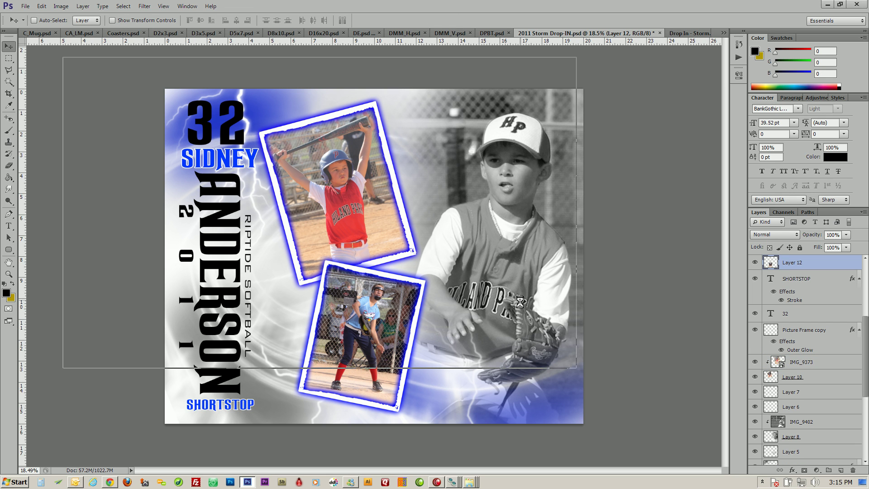
key("ctrl+t")
left_click(455, 20)
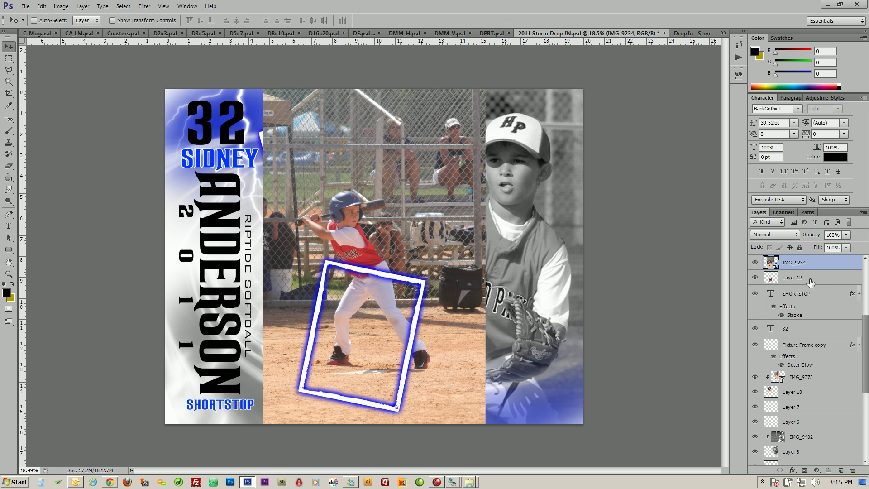
left_click(822, 267, "alt")
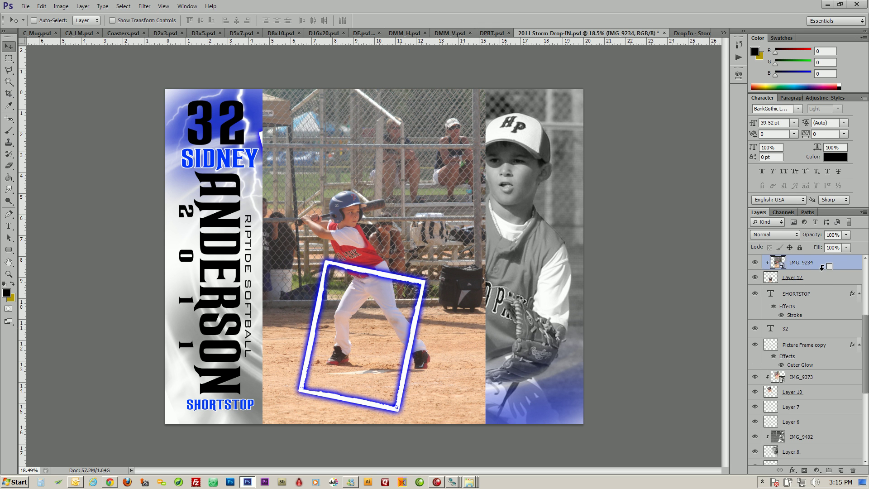
Step: Shrink IMG_9234, tilt it to match the lower frame, and position the full batter inside that frame
left_click_drag(389, 315, 385, 363)
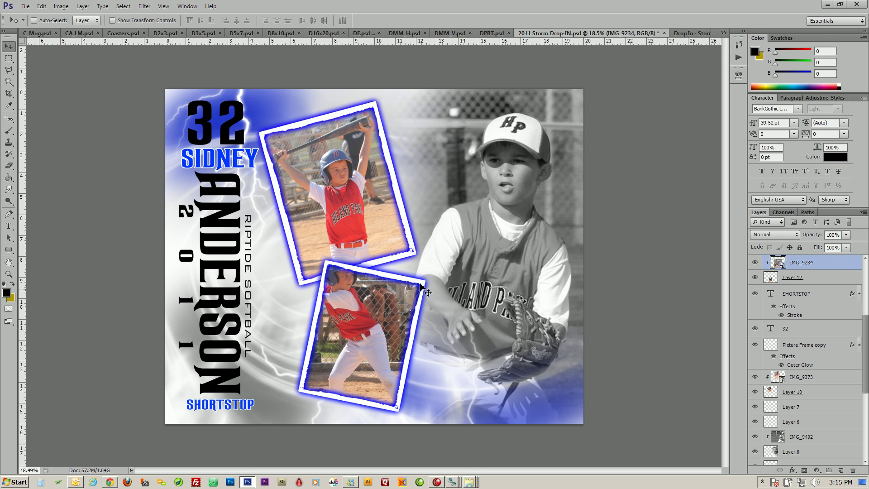
key("ctrl+t")
left_click_drag(479, 152, 489, 227)
left_click_drag(362, 344, 363, 352)
left_click(455, 20)
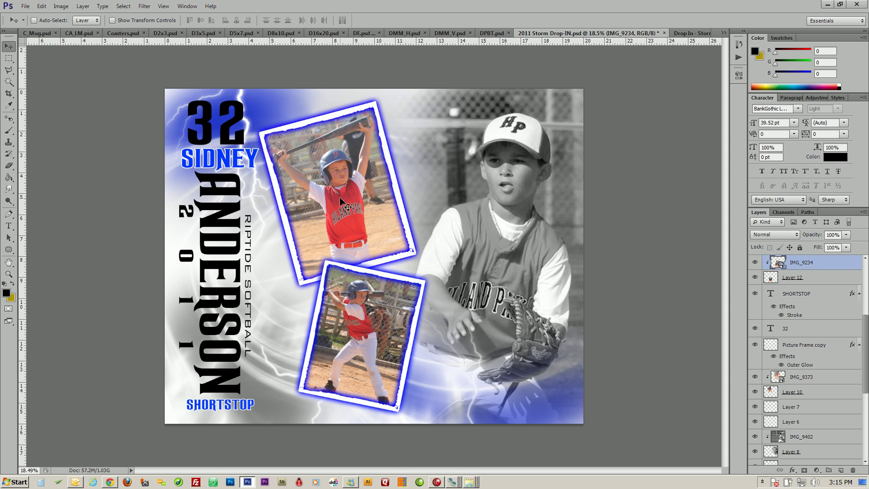
Step: Rasterize the IMG_9373 and IMG_9234 photo layers together
right_click(362, 195)
left_click(844, 267, "ctrl")
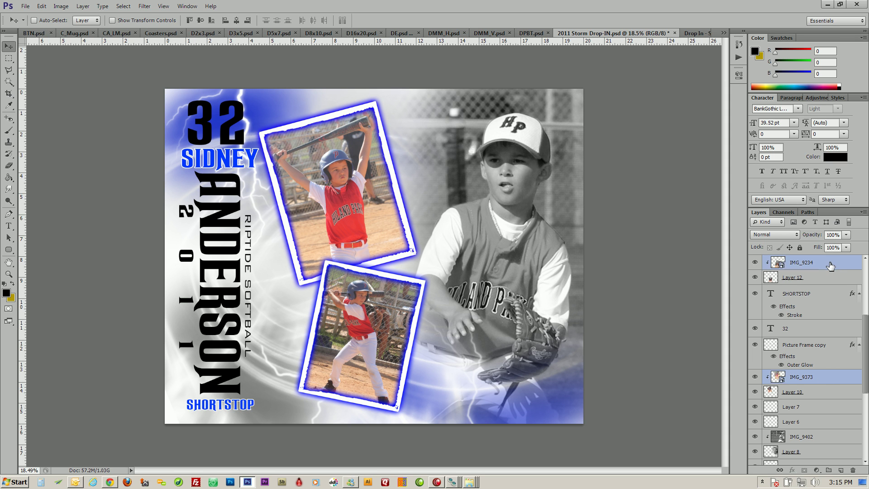
right_click(832, 267)
left_click(779, 252)
Step: Strengthen the contrast of the IMG_9234 photo and of the IMG_9373 photo
left_click(818, 267)
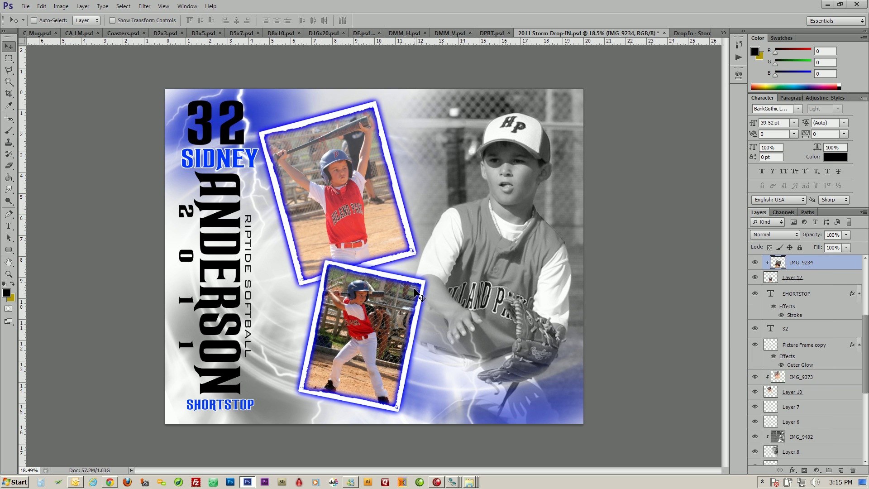
right_click(380, 226)
left_click(386, 230)
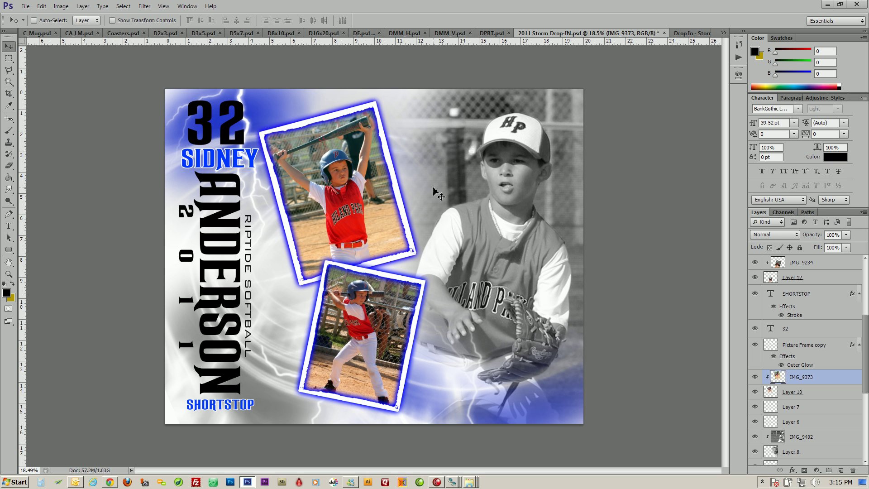
Step: Change the outer glow color of the upper picture frame, the Picture Frame copy layer, to bright red
right_click(398, 195)
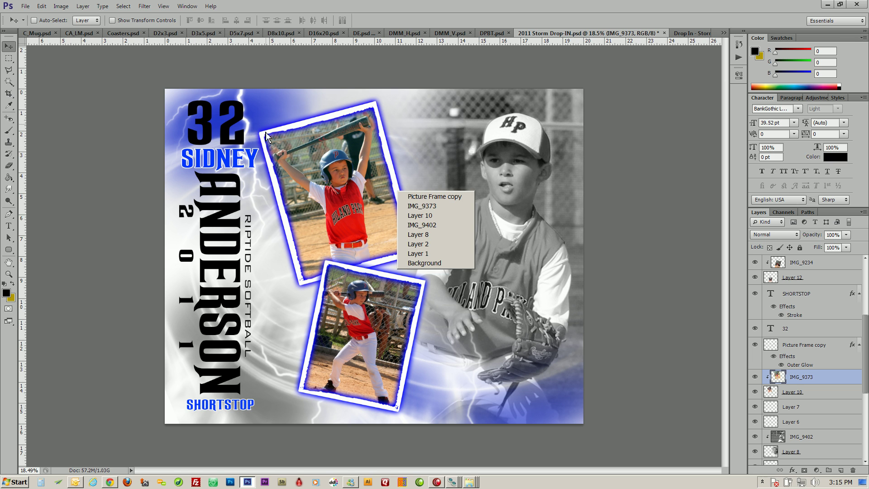
left_click(420, 197)
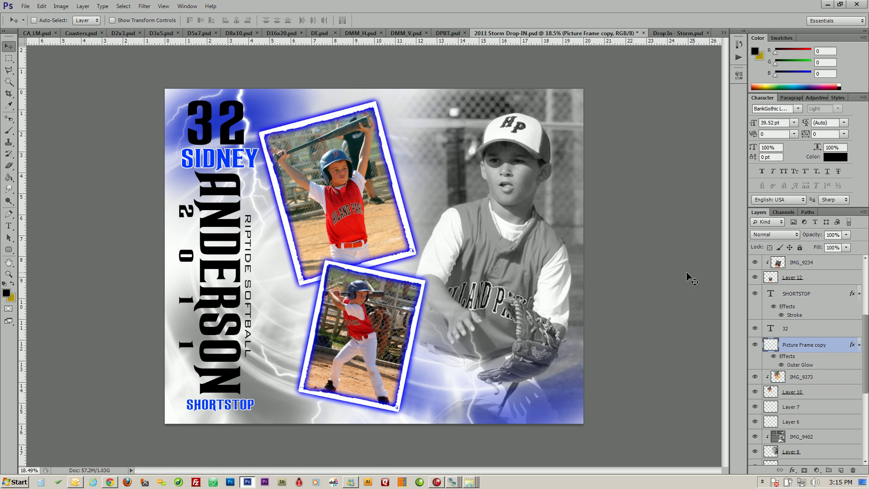
double_click(802, 366)
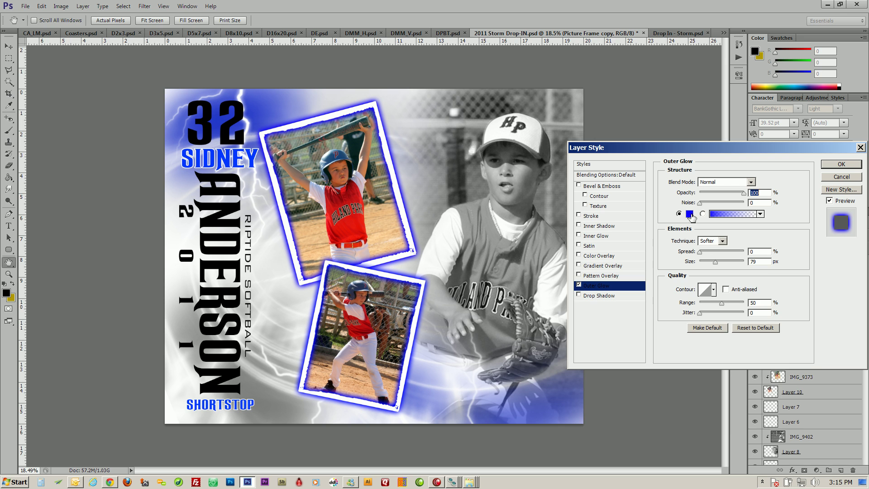
left_click(690, 214)
left_click_drag(658, 325, 659, 299)
left_click(640, 309)
left_click(749, 292)
left_click(842, 165)
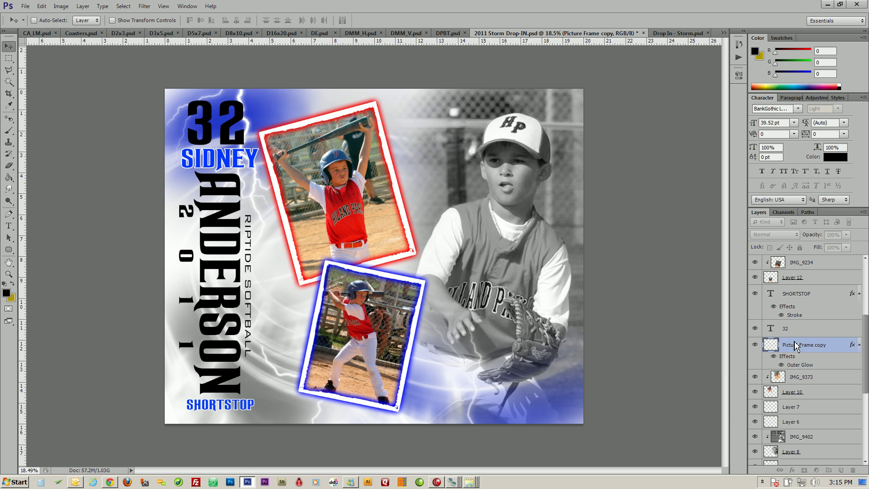
Step: Set the outer glow color of the lower picture frame, the Picture Frame layer, to red (#f60000)
right_click(422, 318)
left_click(432, 318)
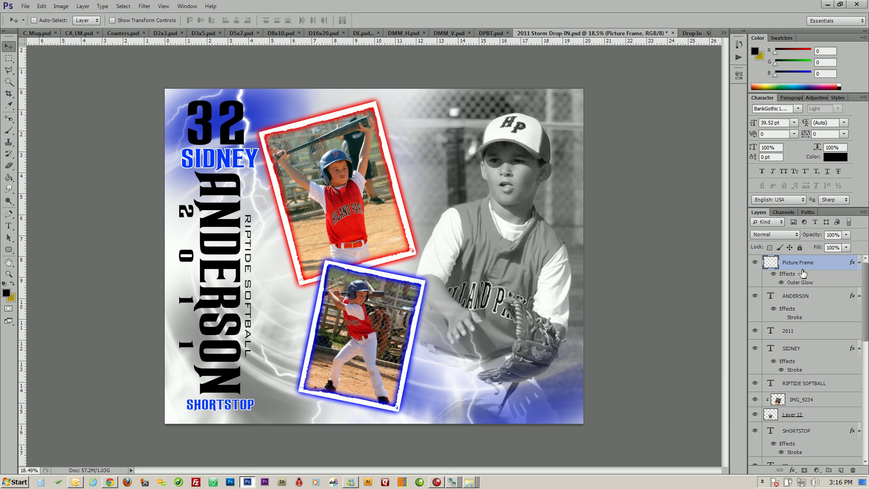
double_click(799, 282)
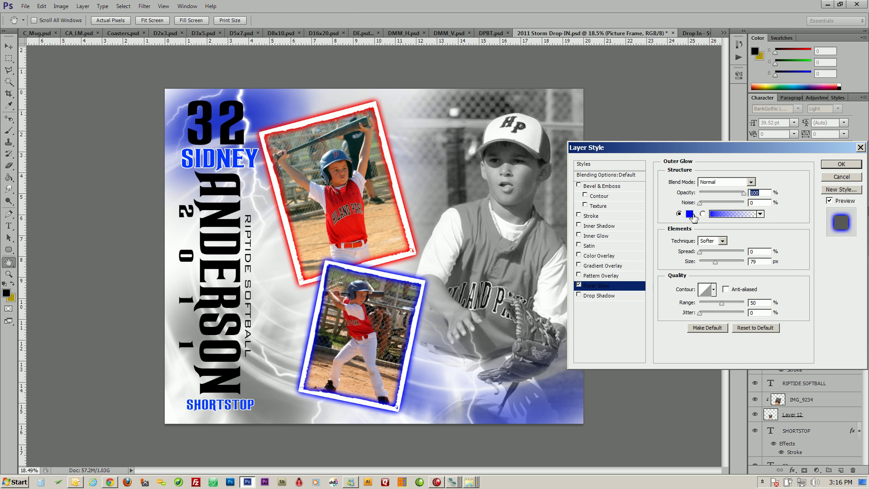
left_click(692, 215)
left_click_drag(665, 322, 666, 299)
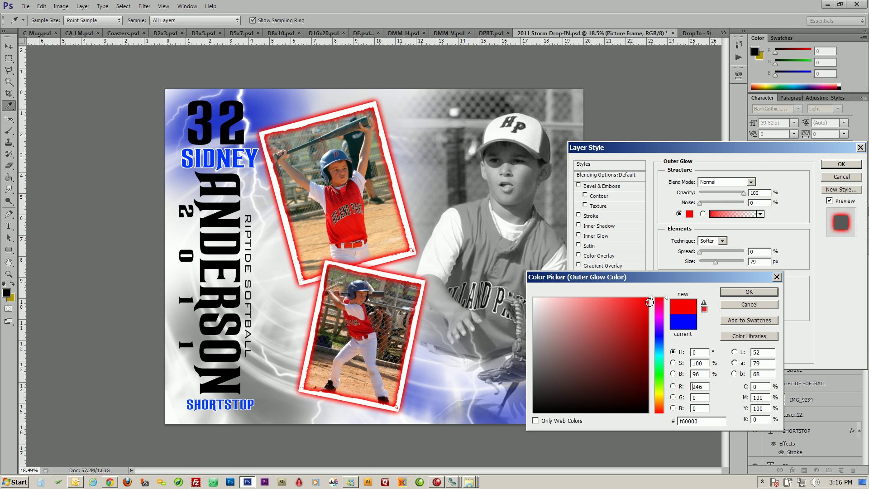
left_click(749, 292)
left_click(842, 164)
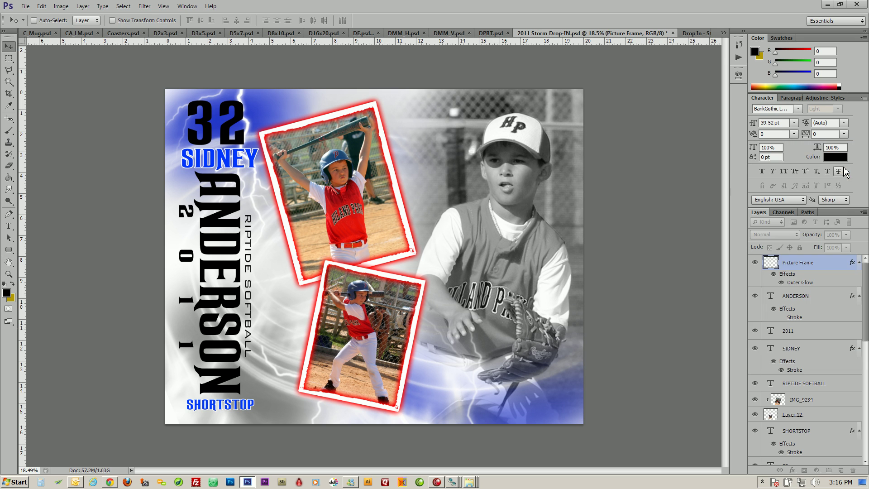
Step: Change the color overlay of Layer 14 copy, the colored haze behind the jersey number, to red (#f70000)
right_click(557, 397)
left_click(580, 398)
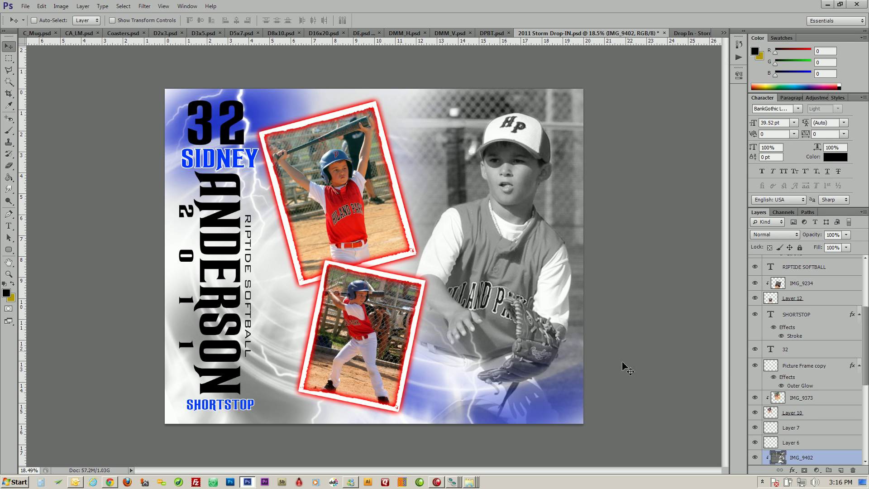
scroll(800, 407, "down", 3)
scroll(777, 387, "down", 3)
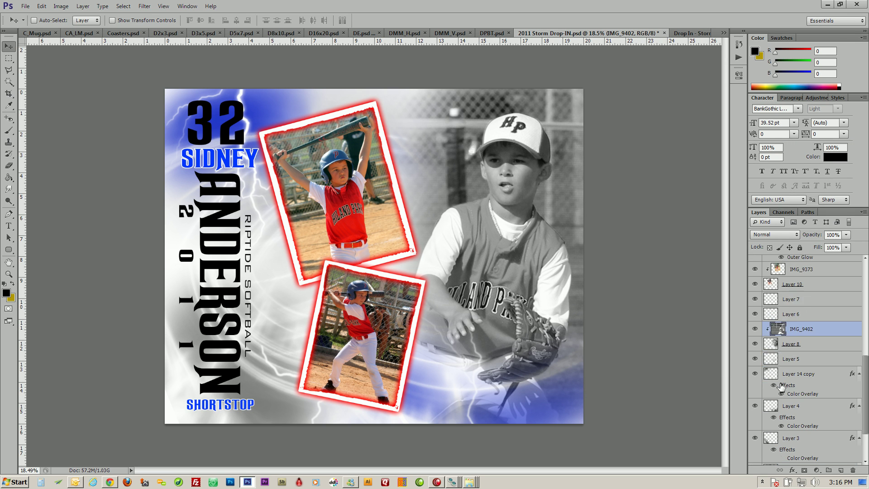
scroll(806, 382, "down", 2)
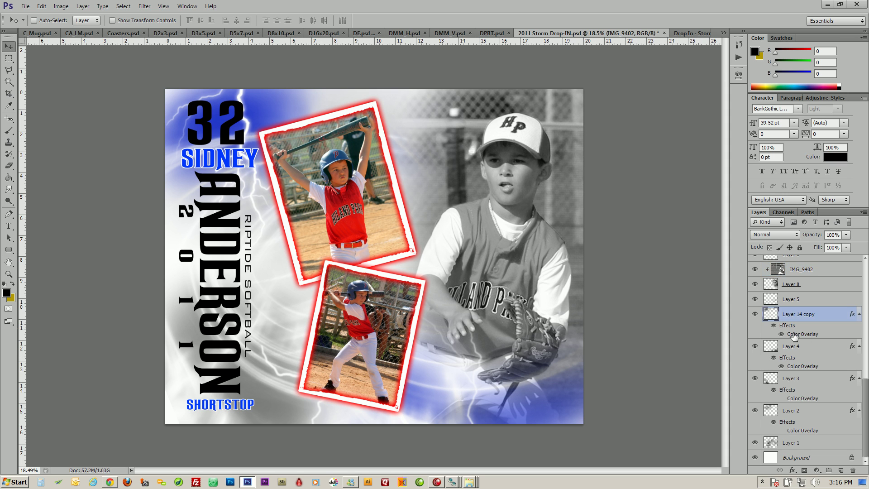
double_click(794, 335)
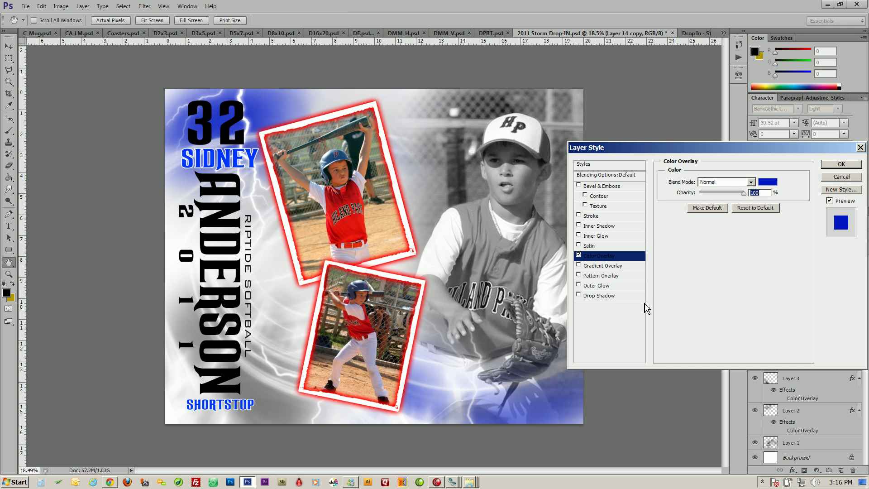
left_click(769, 183)
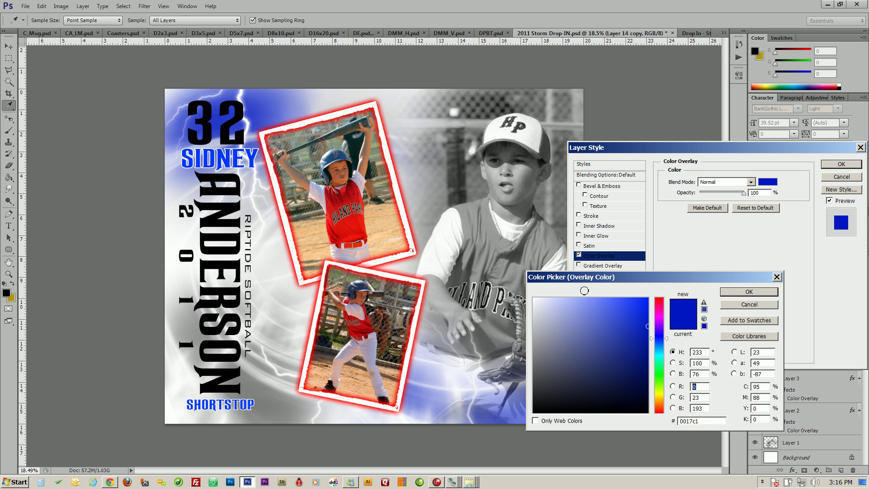
left_click_drag(662, 323, 661, 297)
left_click(649, 298)
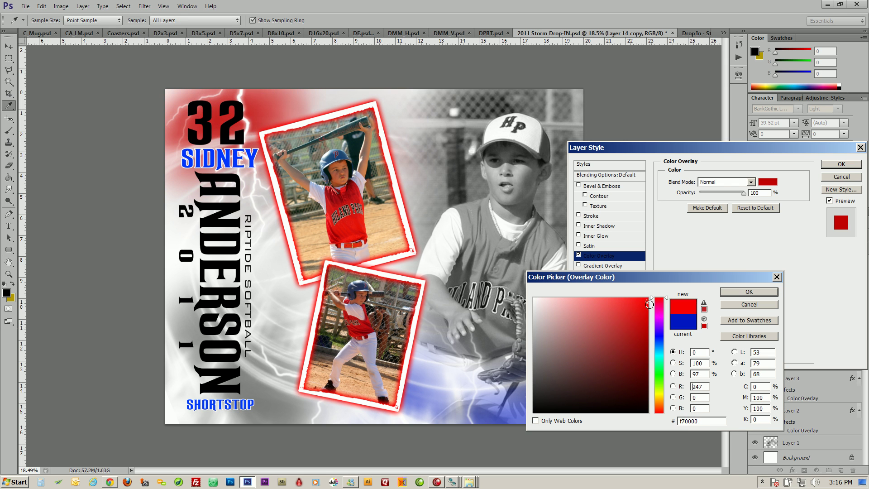
left_click(749, 292)
left_click(842, 164)
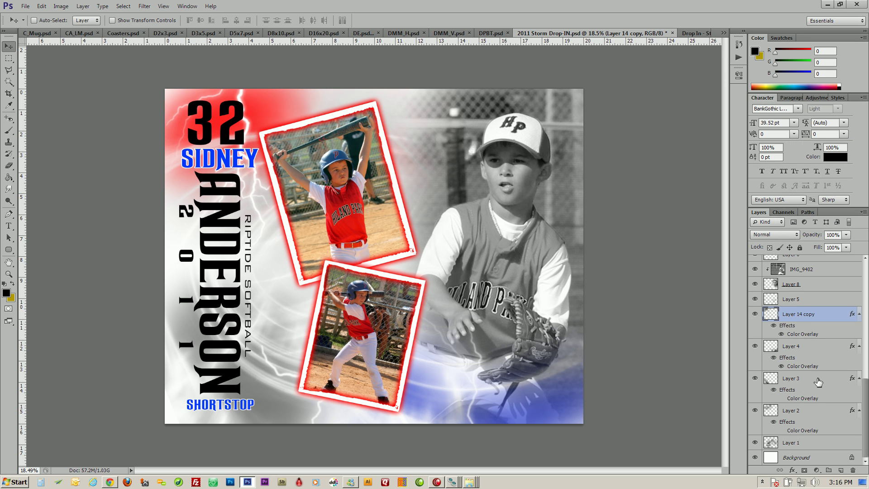
Step: Identify Layer 4 as the colored haze below the large player photo and change its color overlay to bright red
scroll(819, 383, "up", 3)
scroll(818, 382, "up", 6)
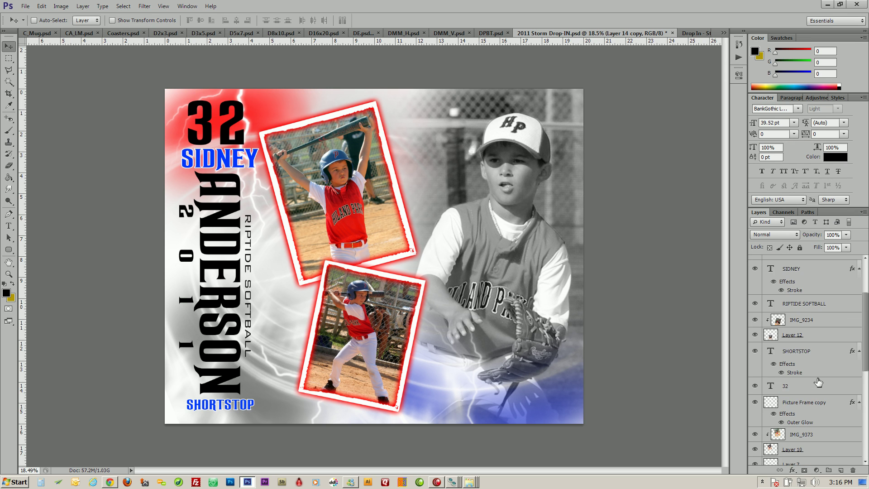
scroll(818, 382, "down", 9)
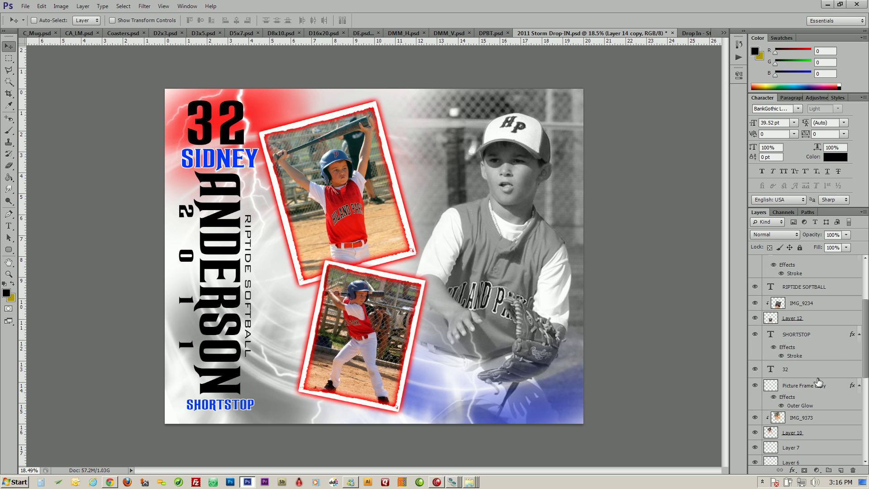
scroll(817, 381, "down", 1)
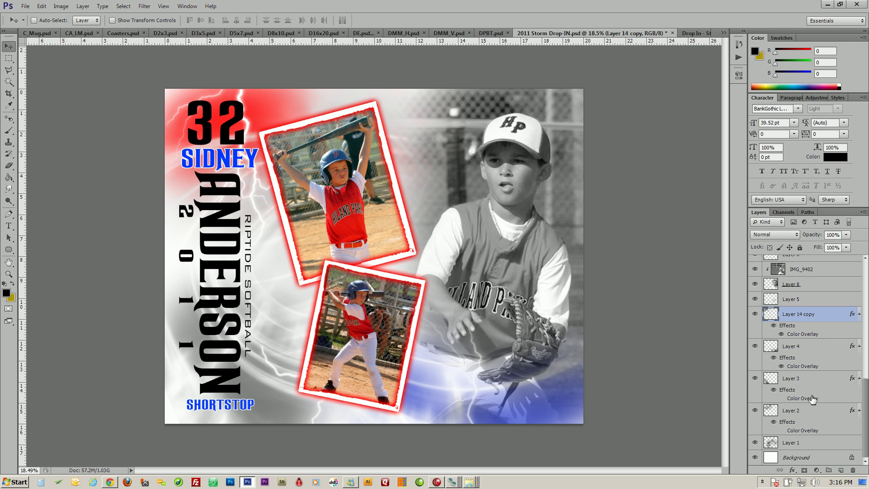
left_click(755, 346)
left_click(755, 347)
double_click(801, 369)
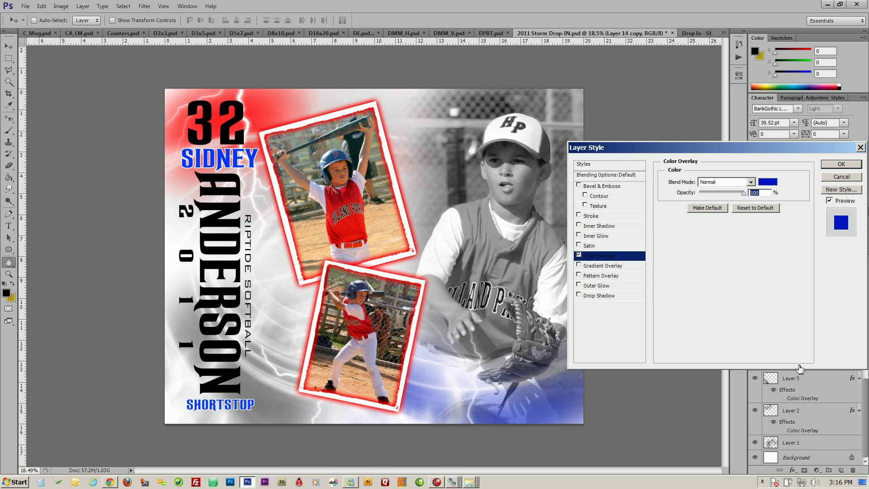
left_click(769, 181)
left_click_drag(663, 332, 664, 298)
left_click(734, 292)
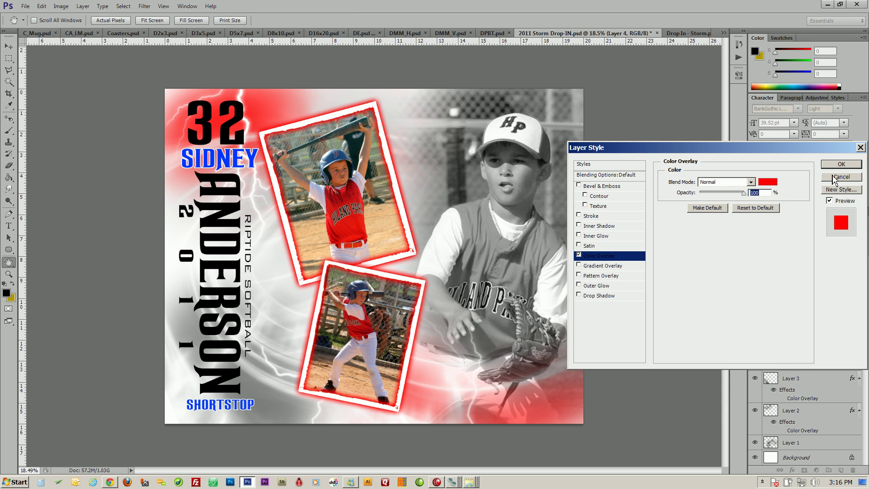
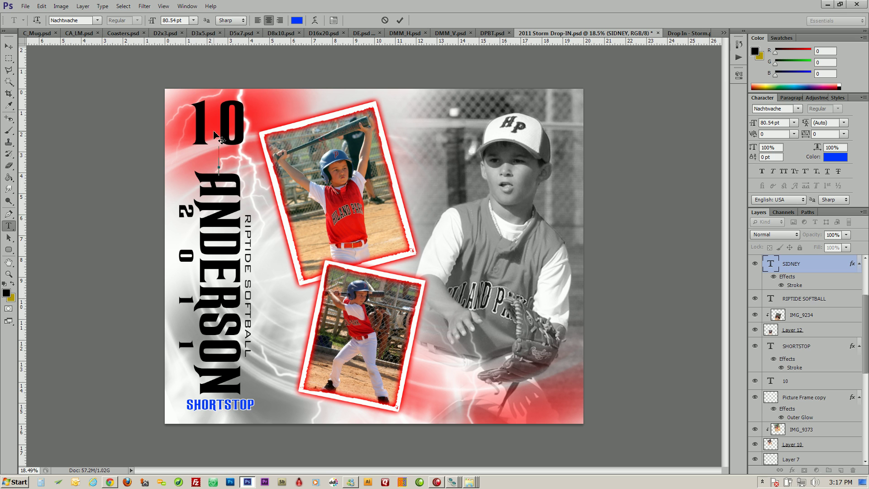
Step: Replace the first-name text below the jersey number with the player's first name and color it red (#ff0000)
left_click(400, 21)
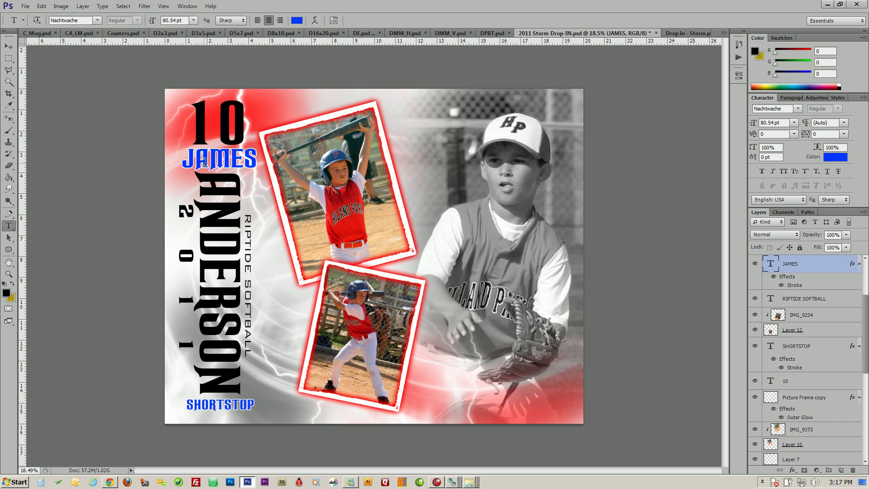
left_click(822, 158)
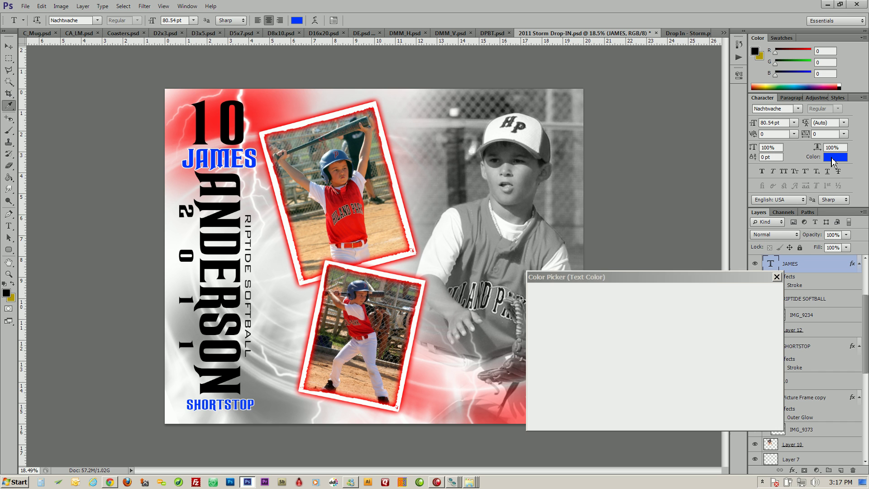
left_click(660, 298)
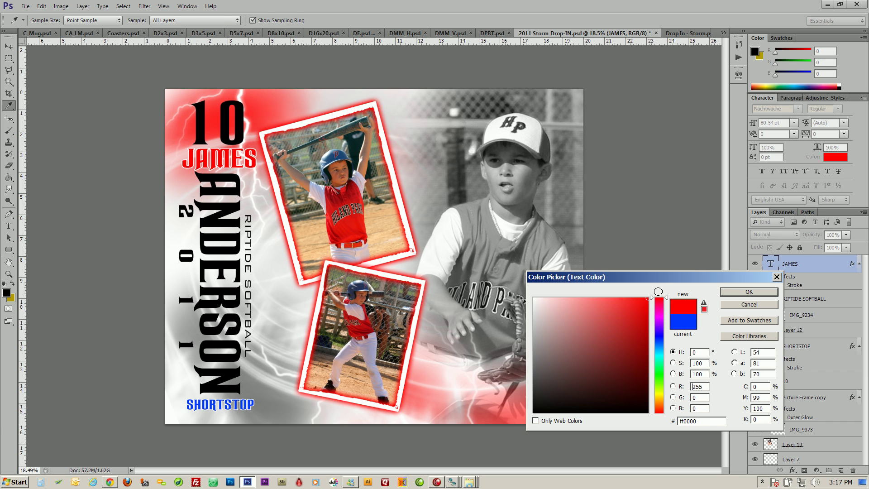
left_click(749, 292)
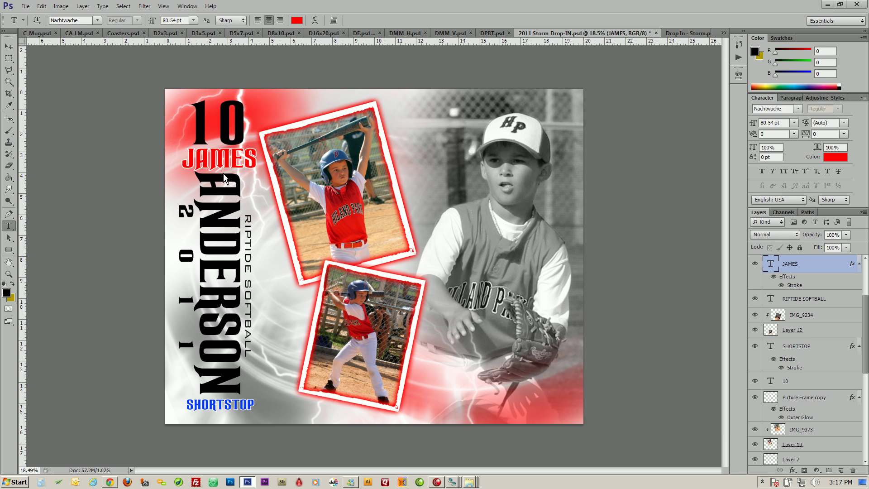
Step: Replace the large vertical surname with the player's last name and stretch its height to about 115% to fill the original space
left_click_drag(227, 176, 225, 371)
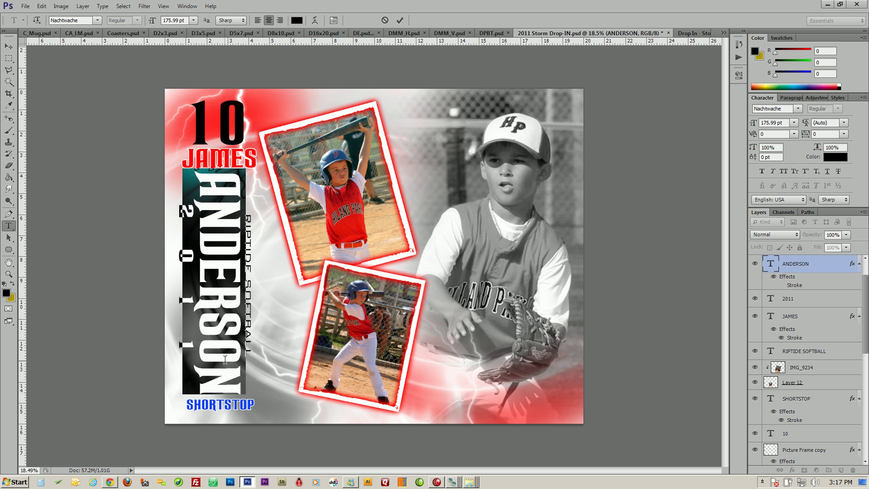
type("BENTLEY")
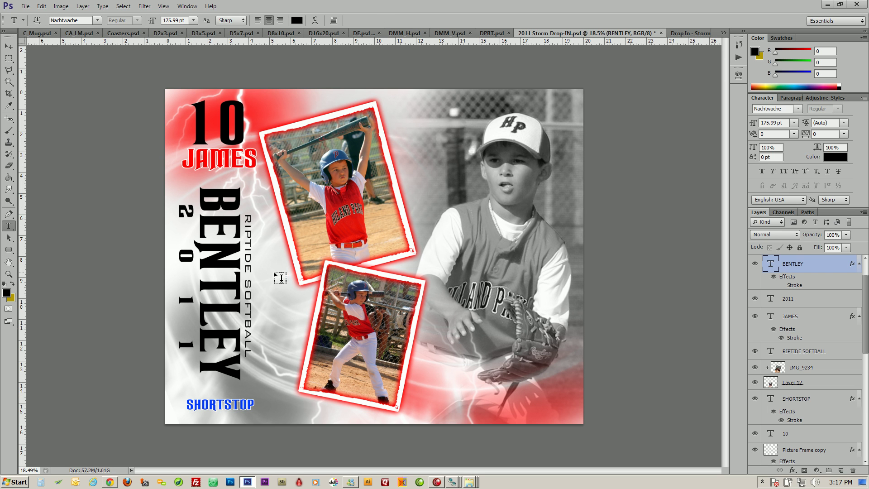
key("ctrl+t")
left_click_drag(214, 184, 217, 169)
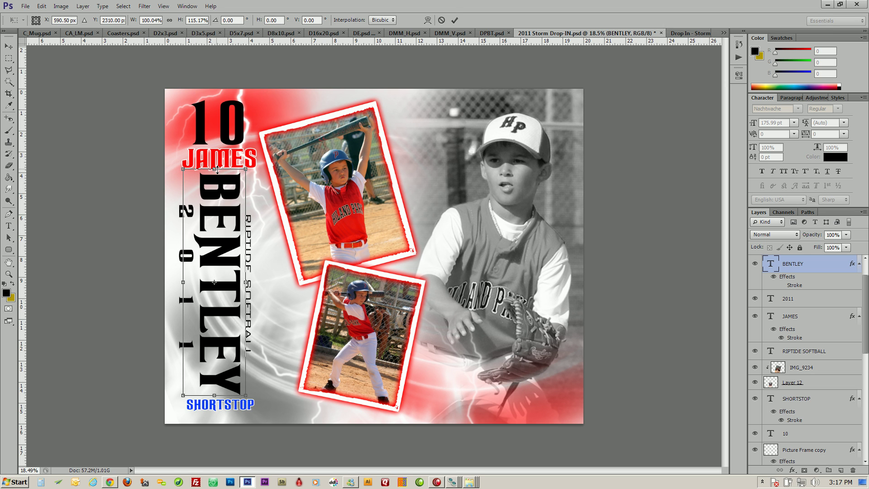
left_click(454, 20)
Step: Change the vertical team line beside the surname to HIGHLAND PARK BASEBALL
key("t")
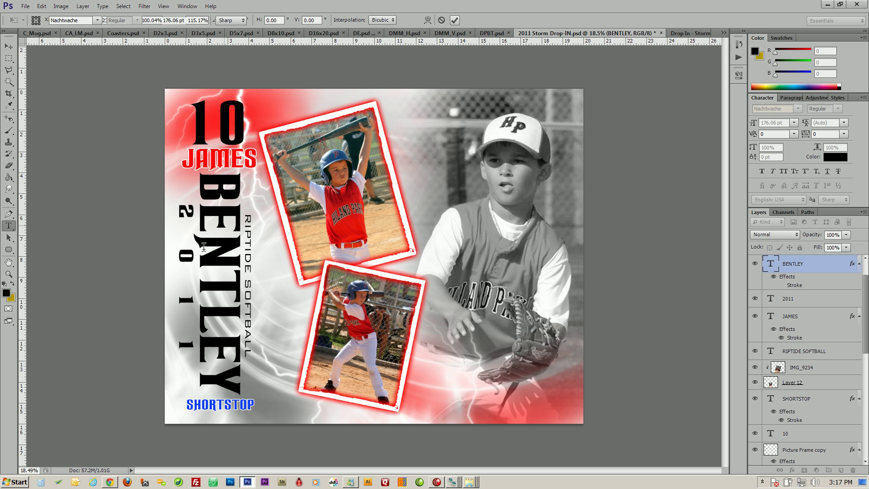
left_click_drag(249, 215, 249, 271)
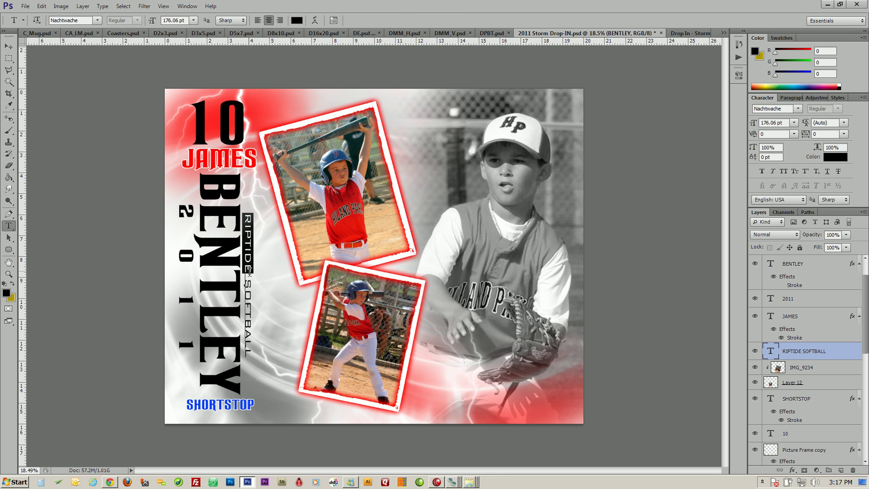
type("HI")
type("GHLAND PARK")
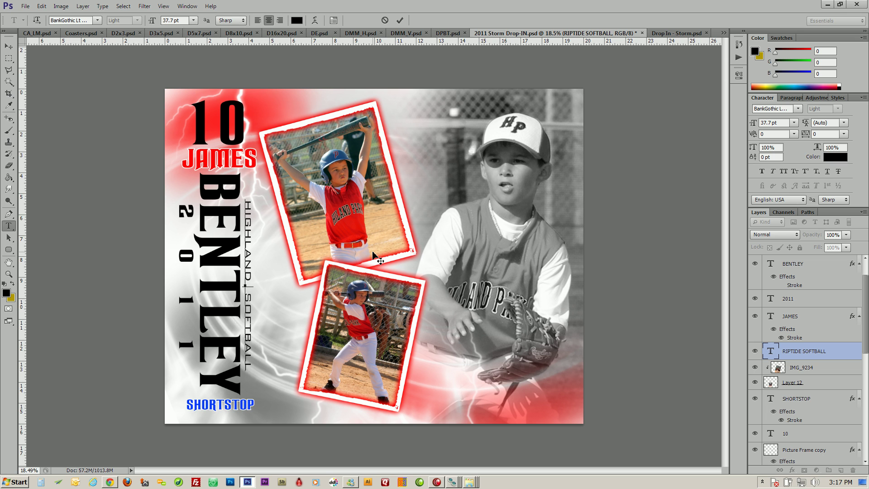
left_click_drag(248, 312, 258, 388)
type("BASEBALL")
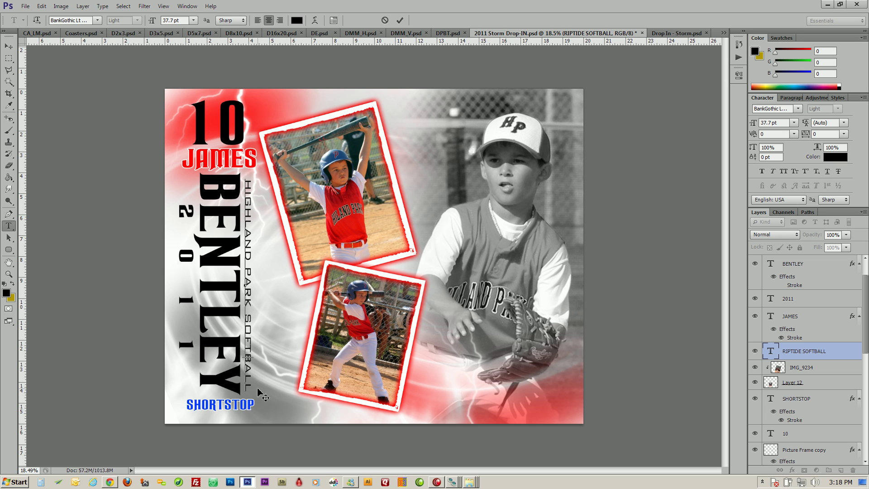
left_click(400, 21)
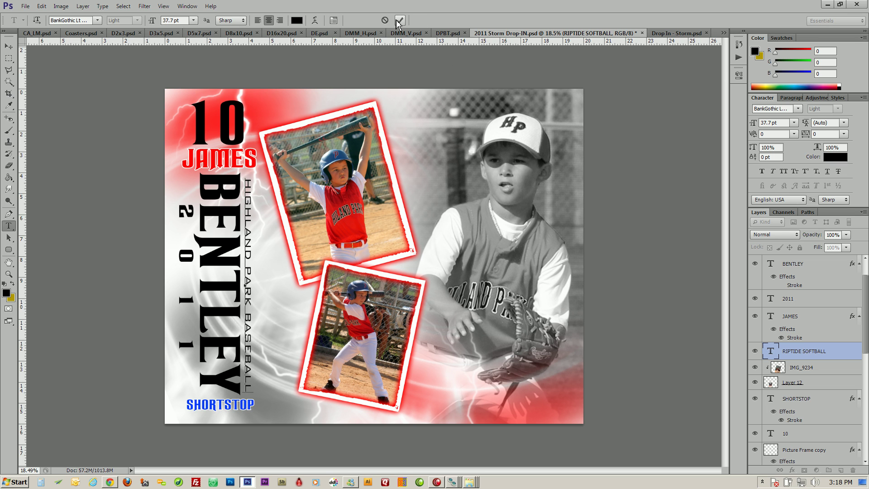
Step: Change the vertical year text beside the surname to 2013
left_click_drag(186, 338, 183, 355)
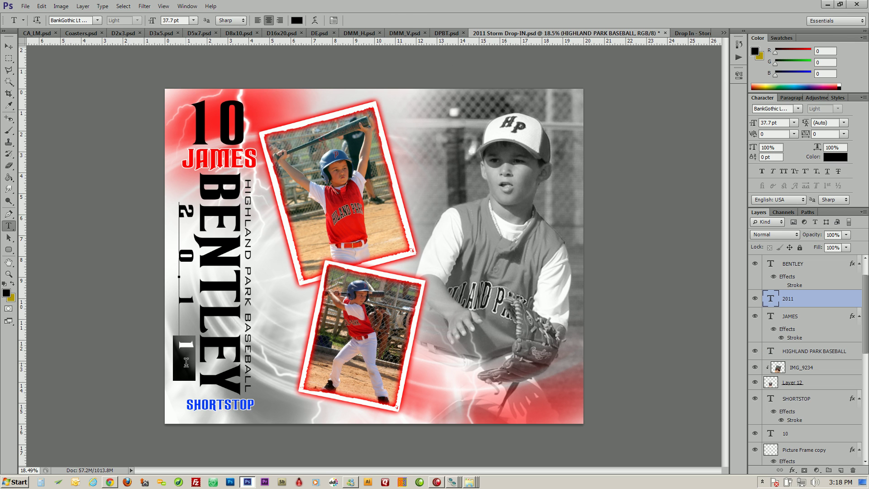
type("3")
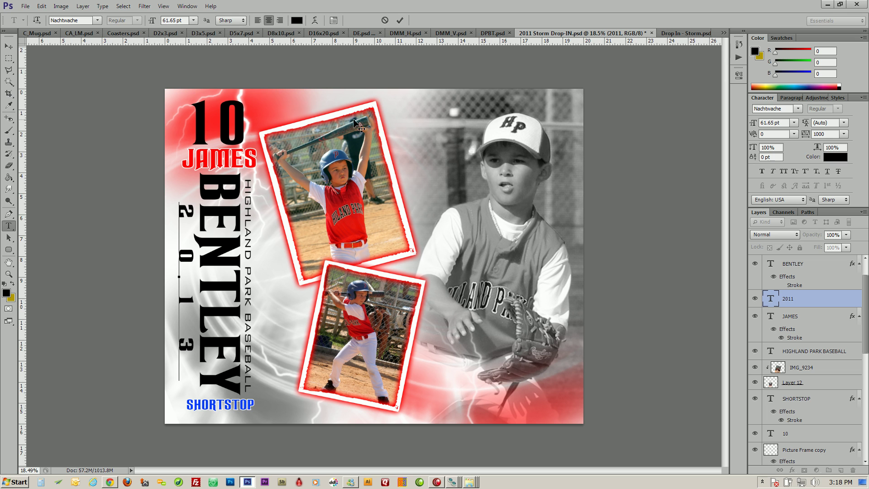
left_click(402, 21)
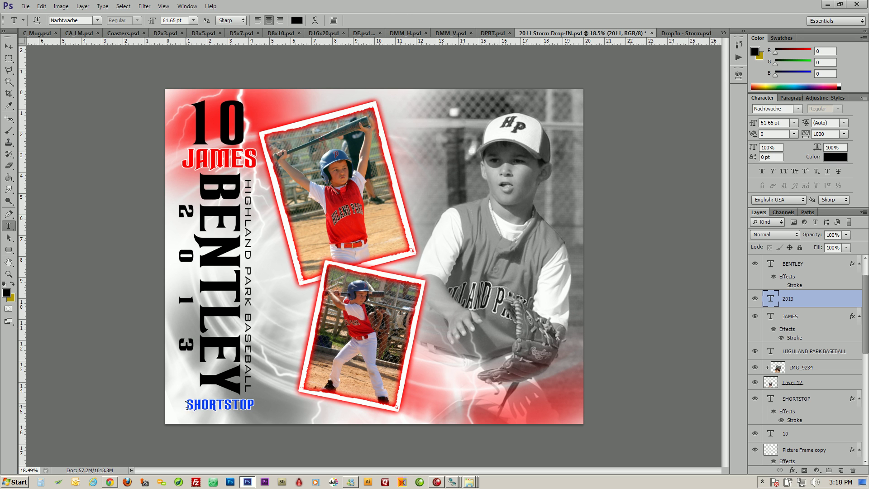
Step: Replace the blue position text below the surname with PITCHER and color it red (#fe0000)
left_click_drag(187, 404, 267, 404)
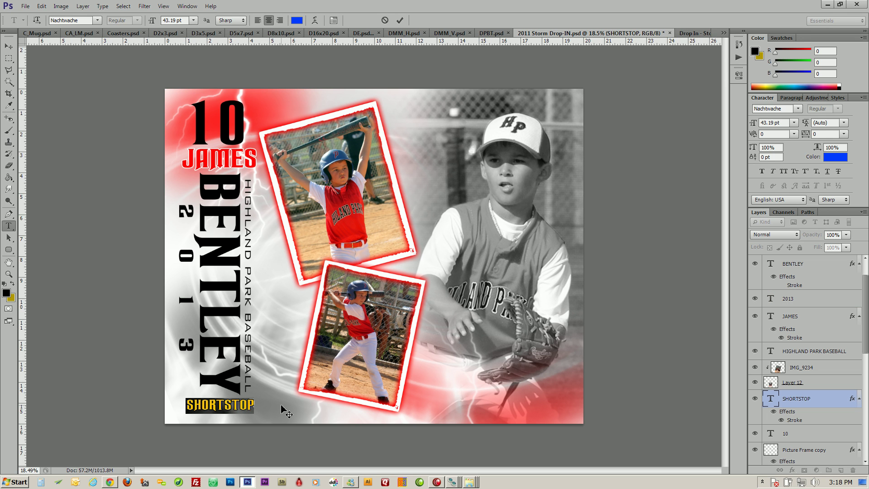
type("PITCHER")
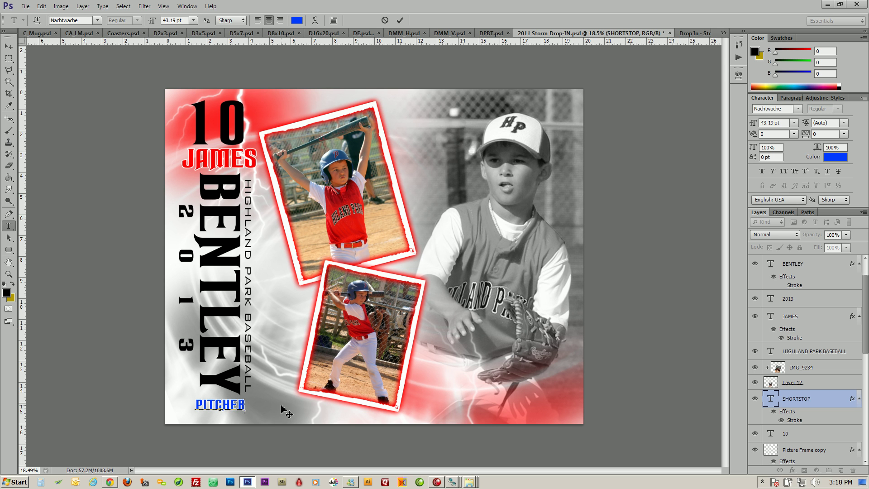
left_click(400, 21)
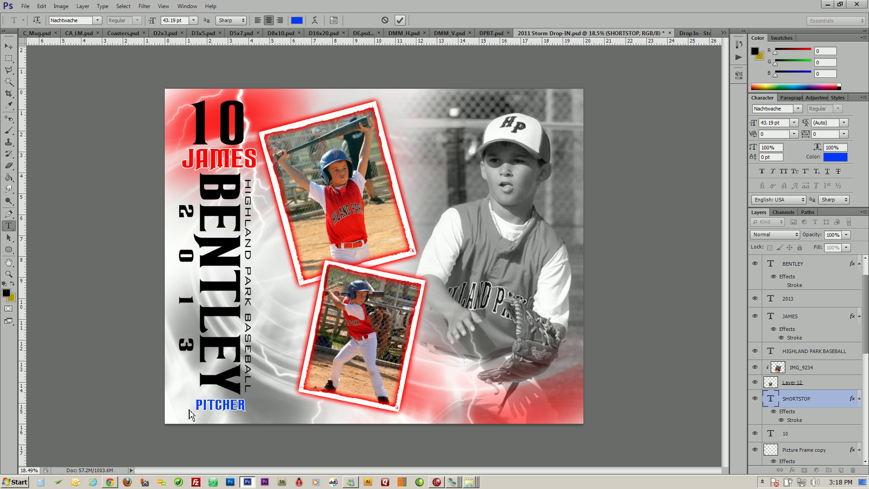
left_click(828, 158)
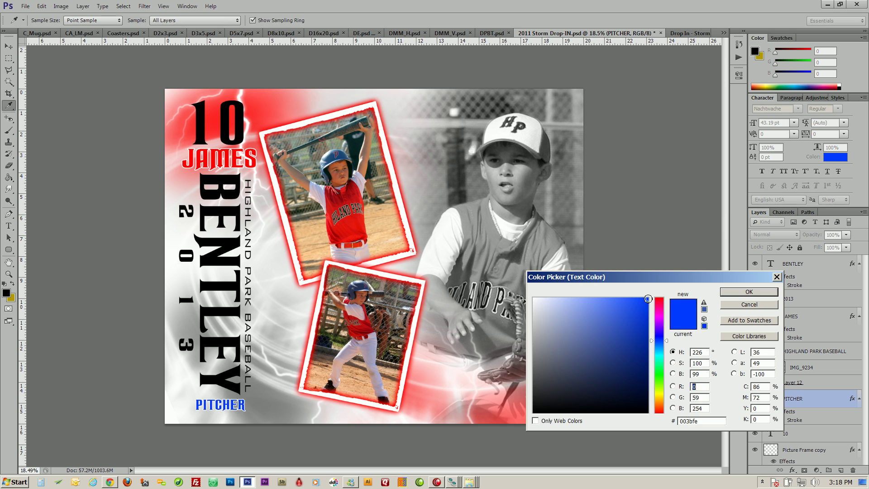
left_click_drag(657, 321, 660, 297)
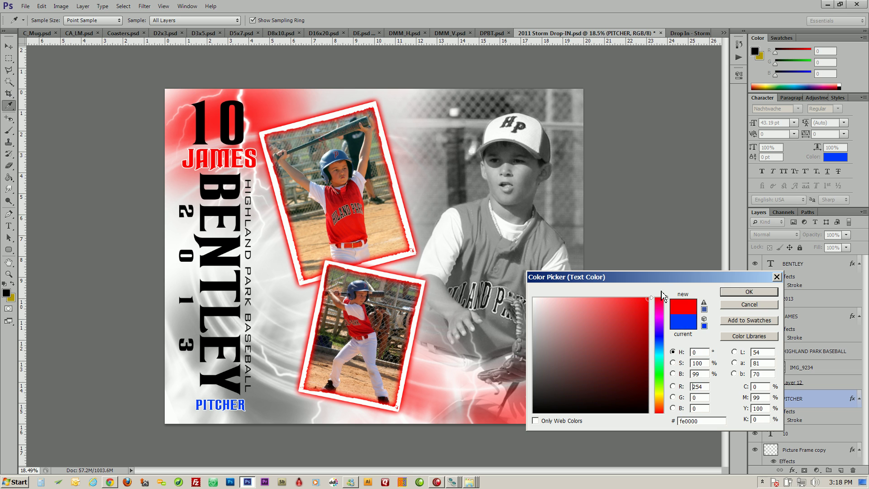
left_click(736, 292)
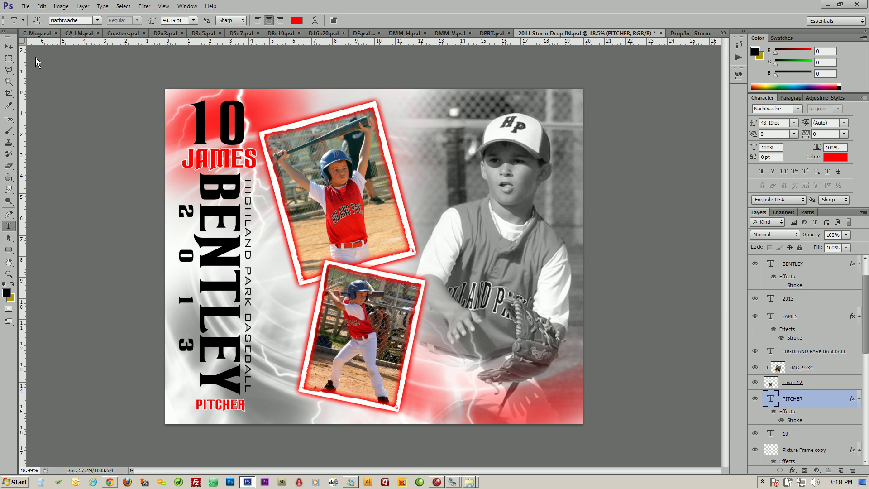
left_click(10, 47)
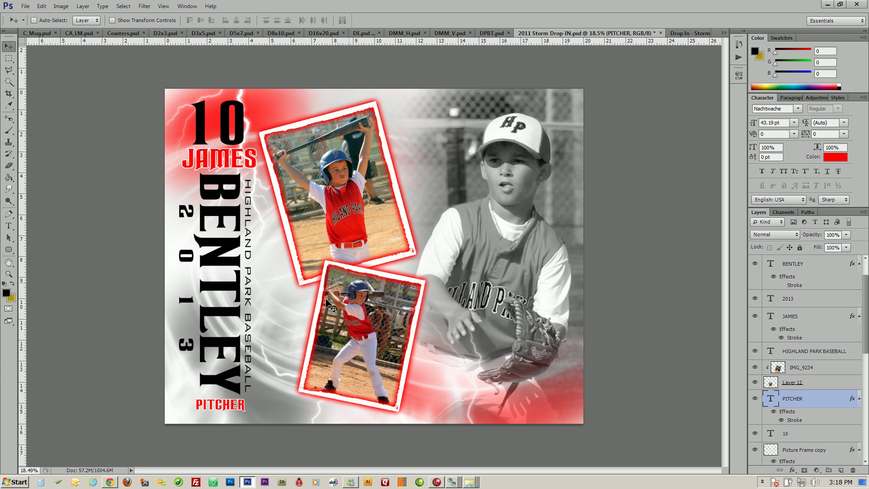
Step: Switch to the open Drop In - Storm.psd document to view the webinar title graphic
left_click(687, 34)
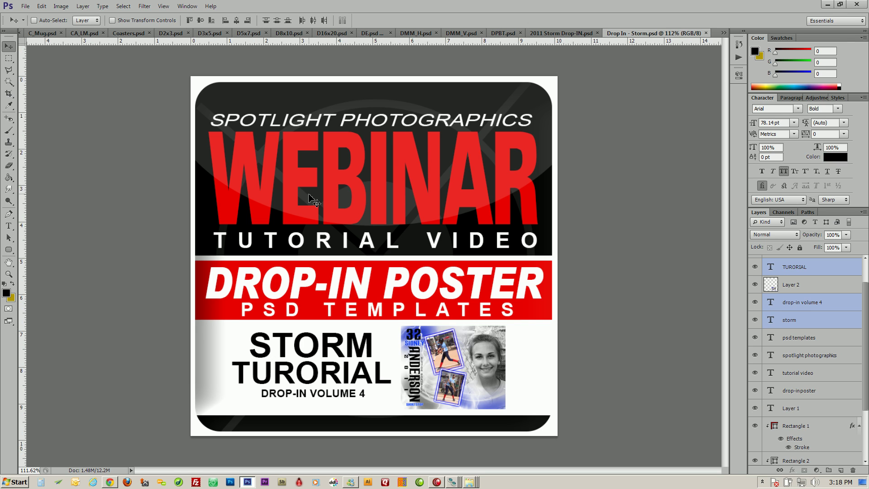